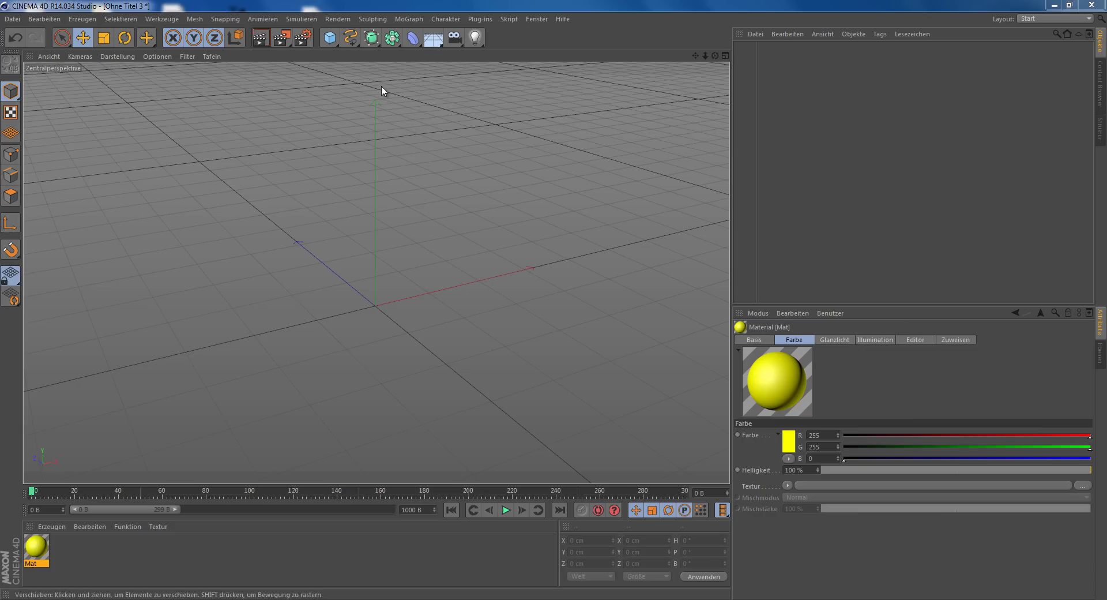
Show the spline-type palette with Freihand, Linear, Kubisch and Bézier options
click(332, 39)
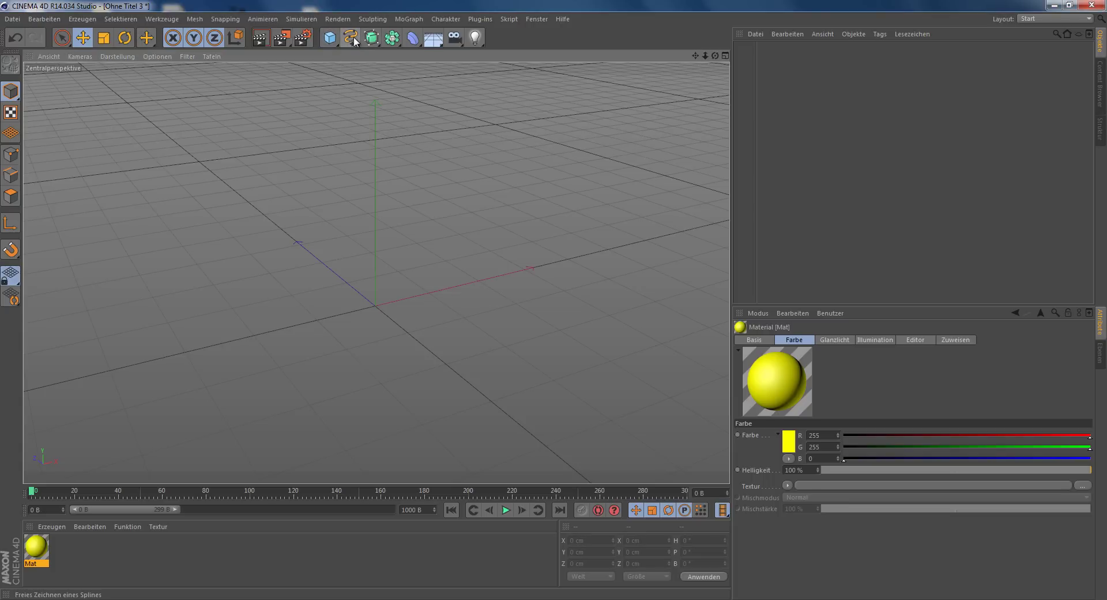
click(350, 39)
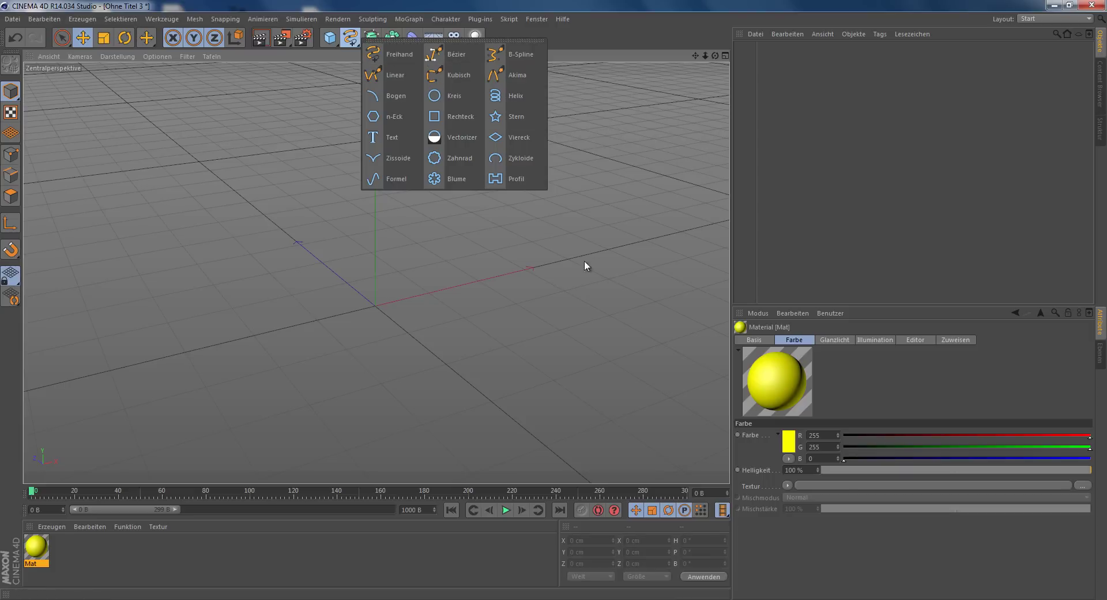
Choose Kubisch and place spline points forming a loop near the grid centre
click(458, 75)
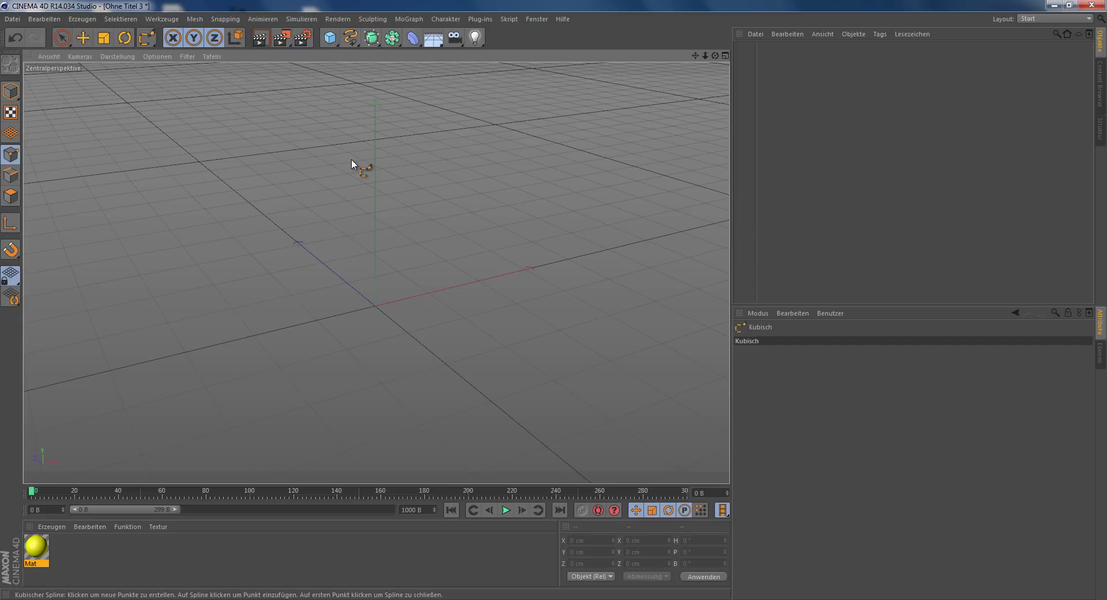
click(354, 134)
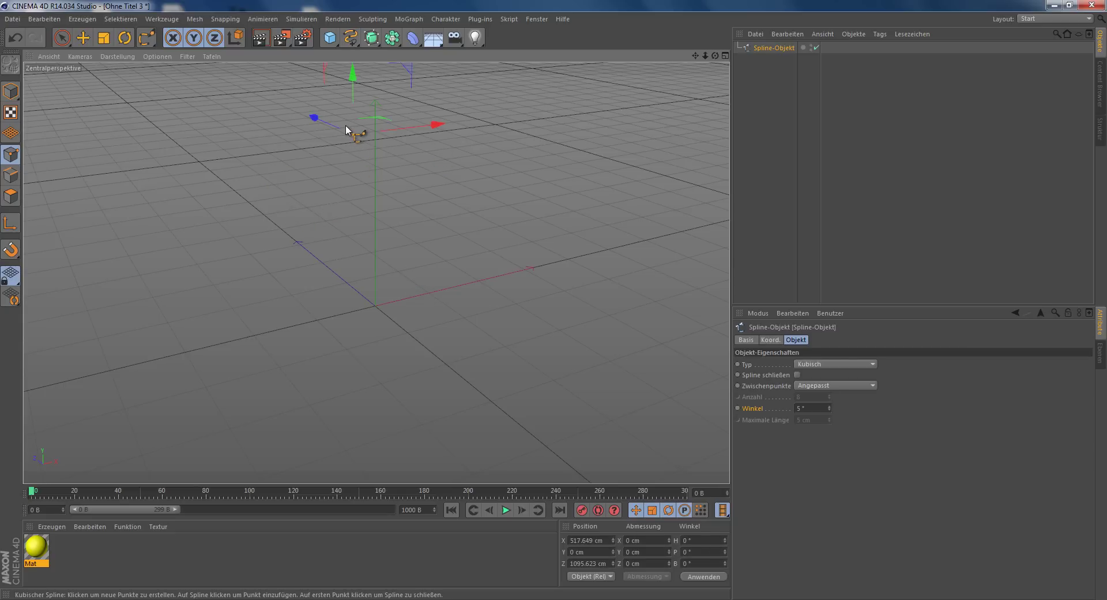
click(218, 179)
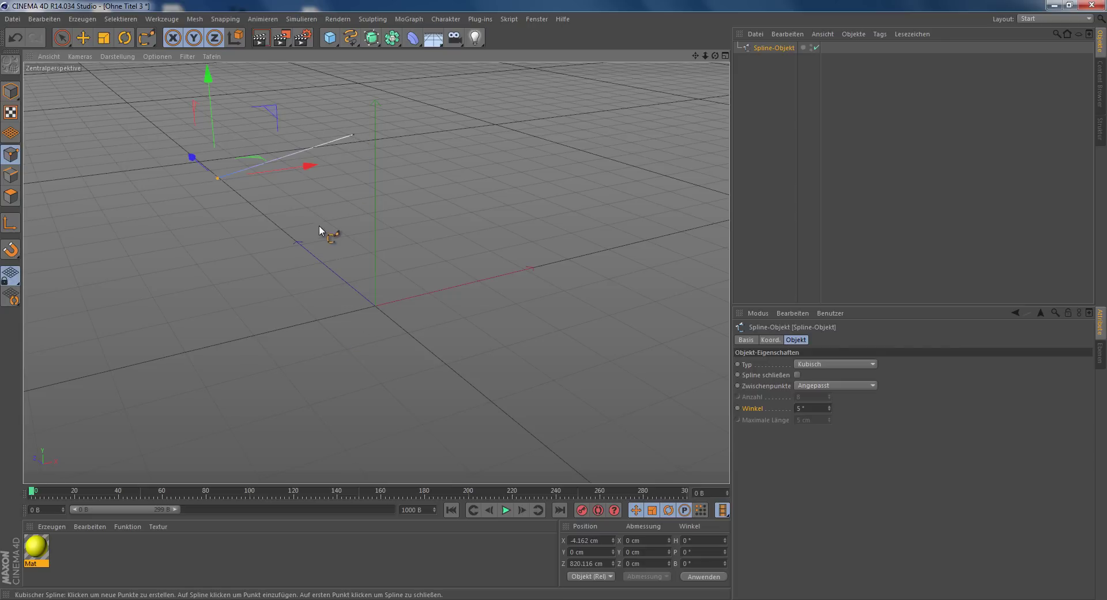
click(329, 244)
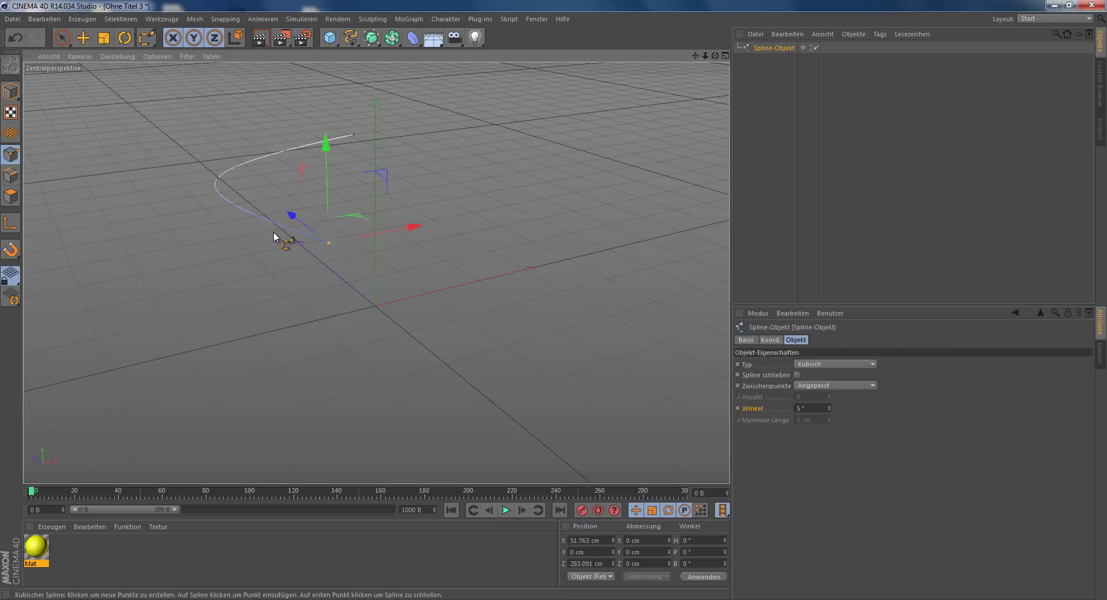
click(459, 172)
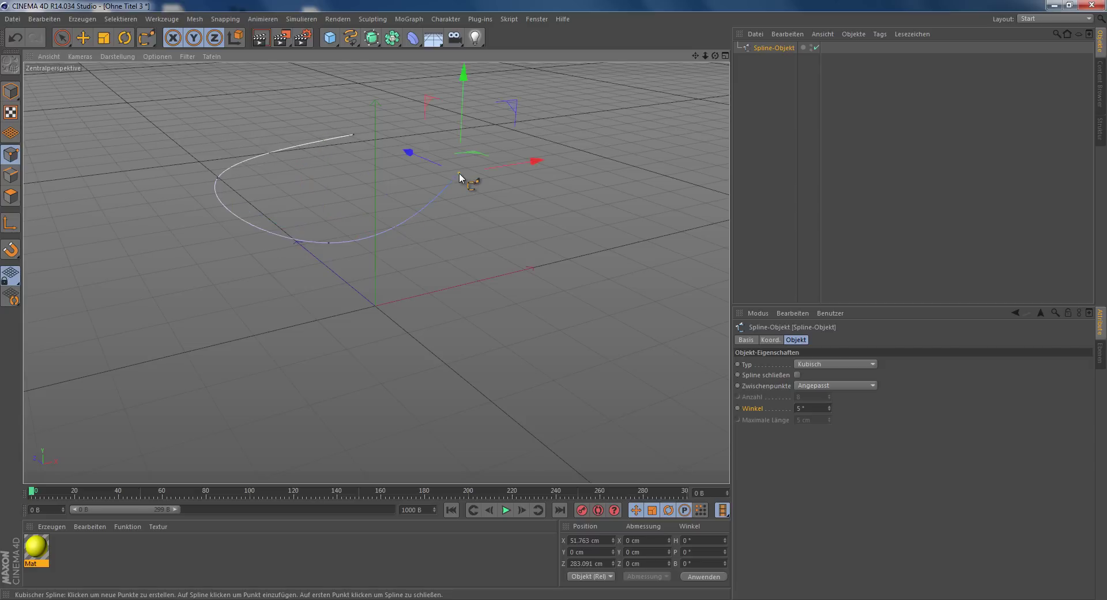
click(356, 190)
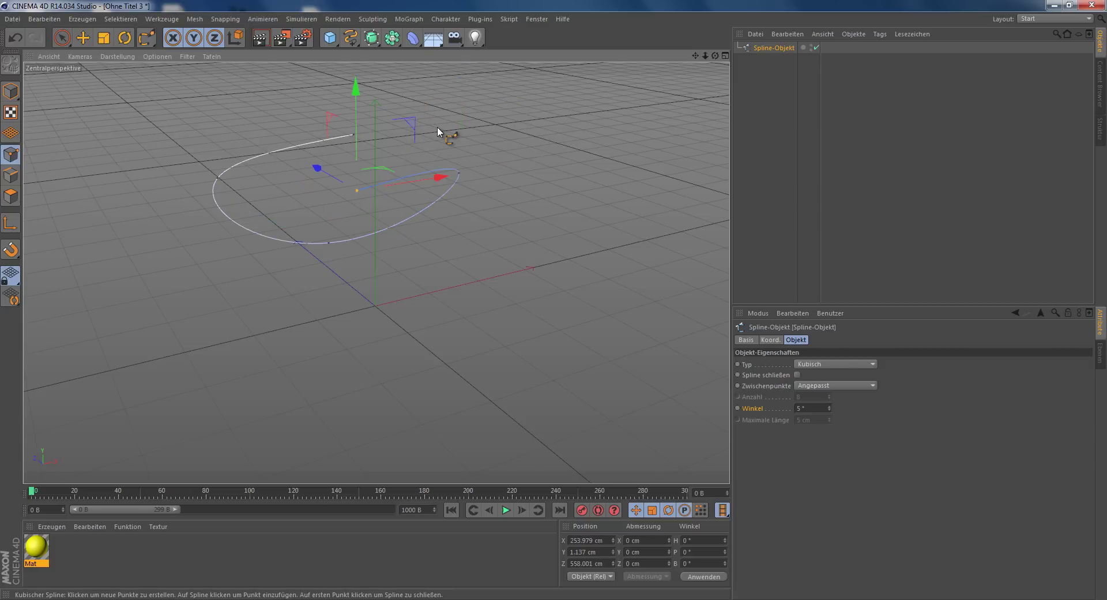
click(438, 126)
Extend the cubic spline down toward the front right and orbit to view it
click(549, 154)
click(534, 226)
click(446, 297)
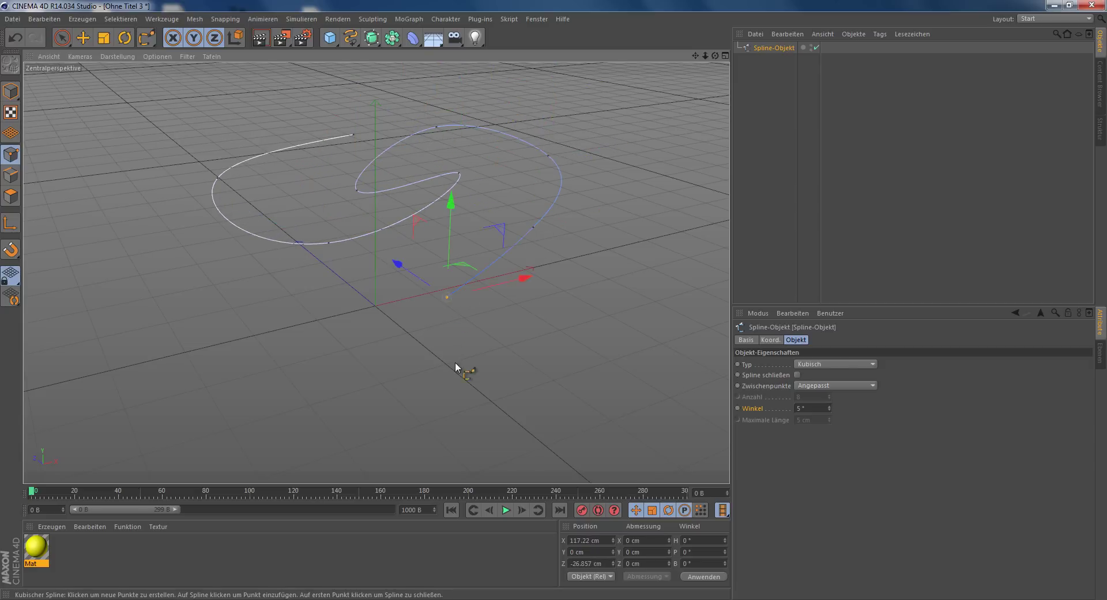
click(488, 387)
click(593, 365)
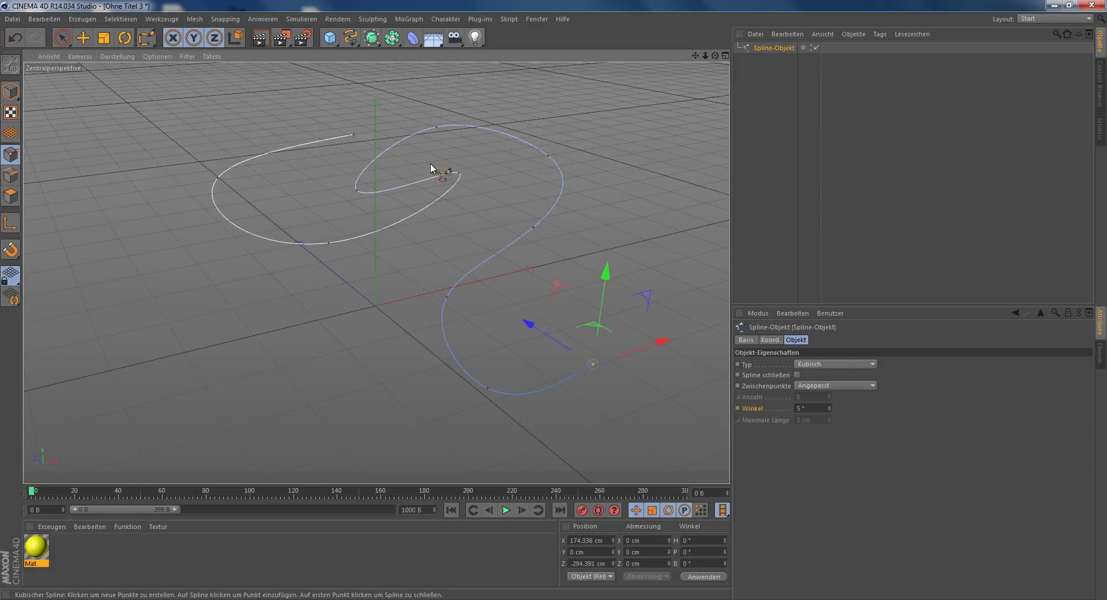
mouse_move(488, 131)
alt+mouse_down()
mouse_move(424, 307)
mouse_move(434, 244)
mouse_move(444, 371)
mouse_move(432, 336)
mouse_move(397, 316)
alt+mouse_up()
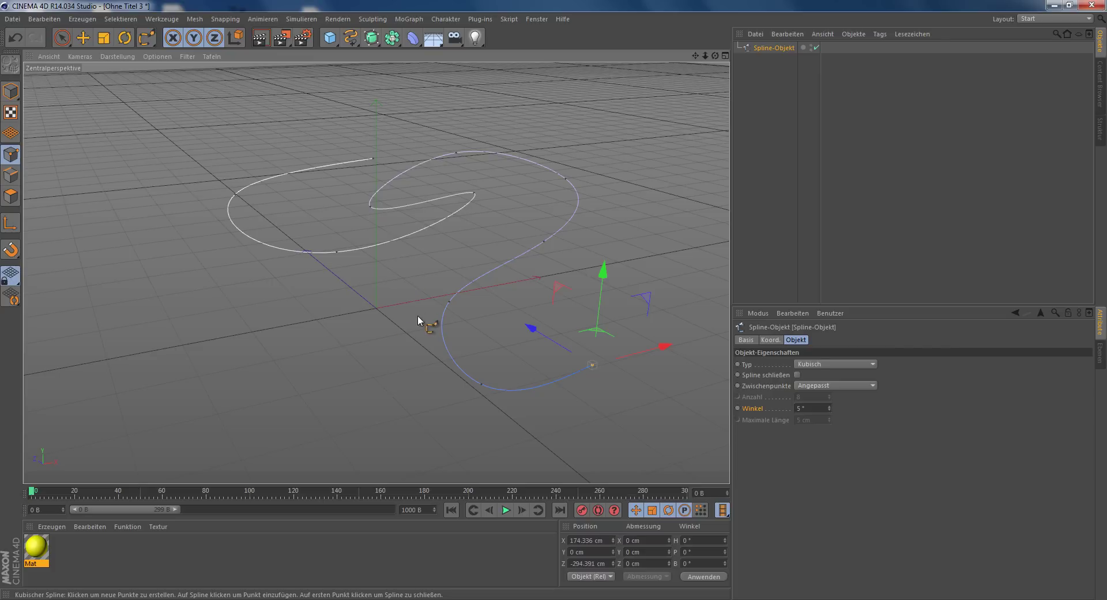
Switch to the four-view layout, then maximize and zoom the Oben (top) view
middle_click(363, 255)
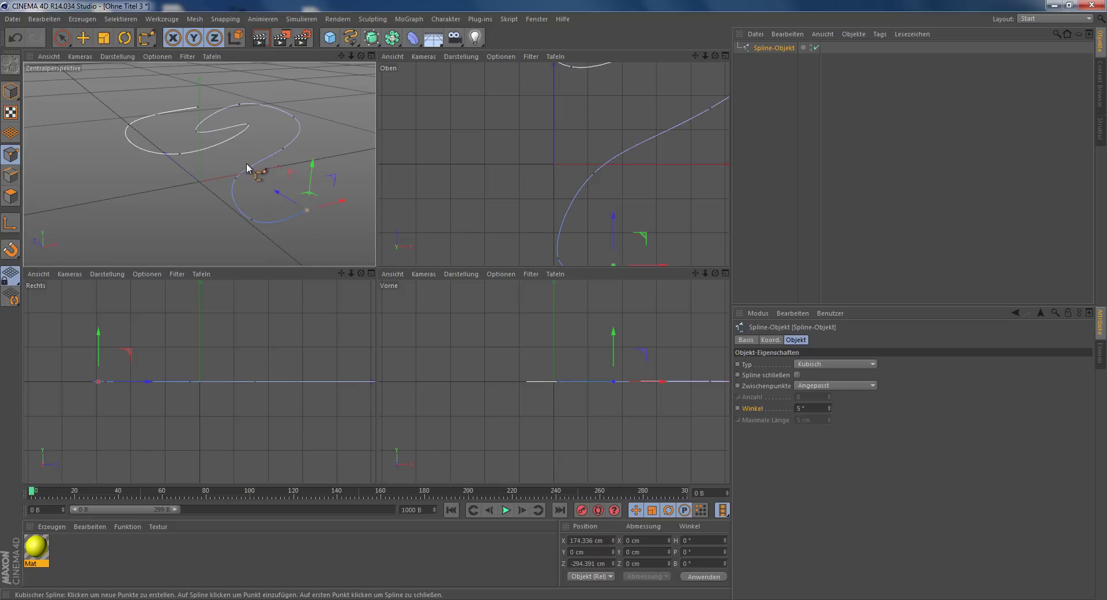
alt+drag(247, 164, 316, 163)
scroll(251, 176, down, 3)
scroll(262, 196, up, 3)
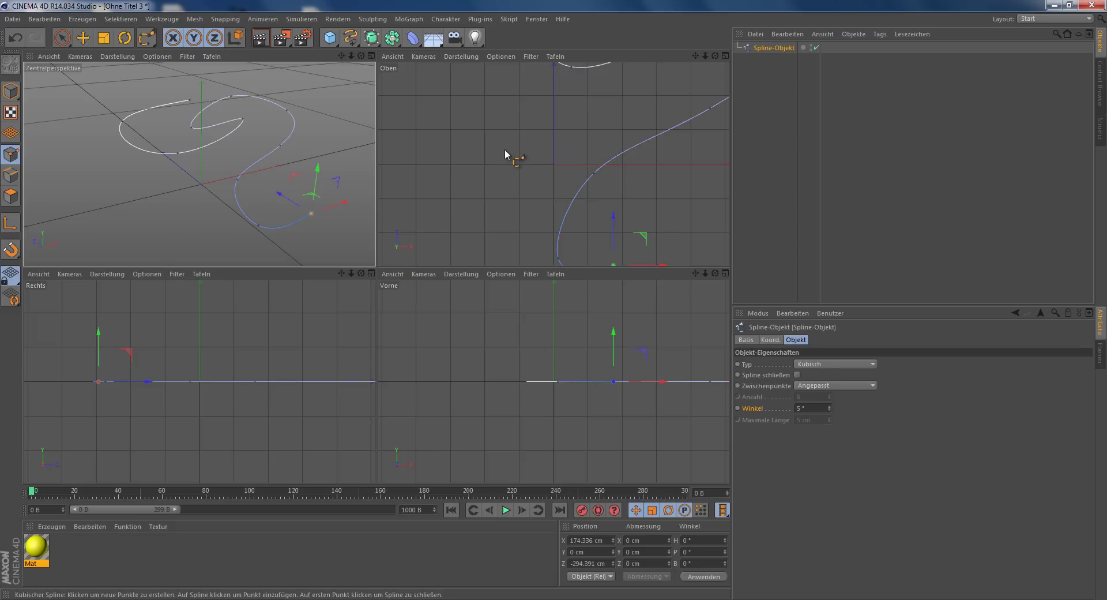
middle_click(604, 164)
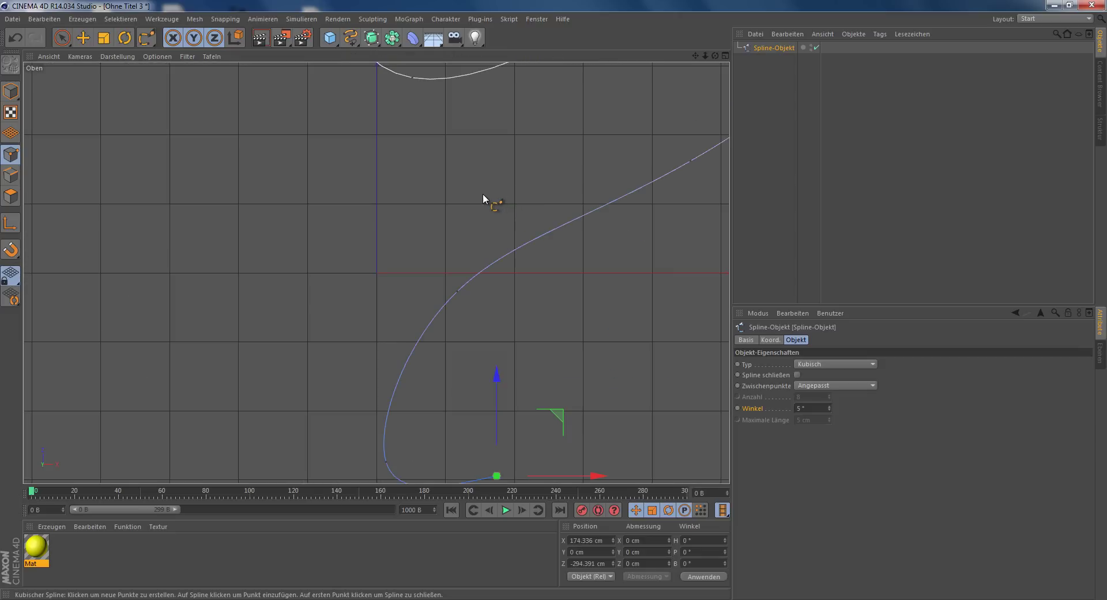
middle_click(534, 237)
middle_click(563, 152)
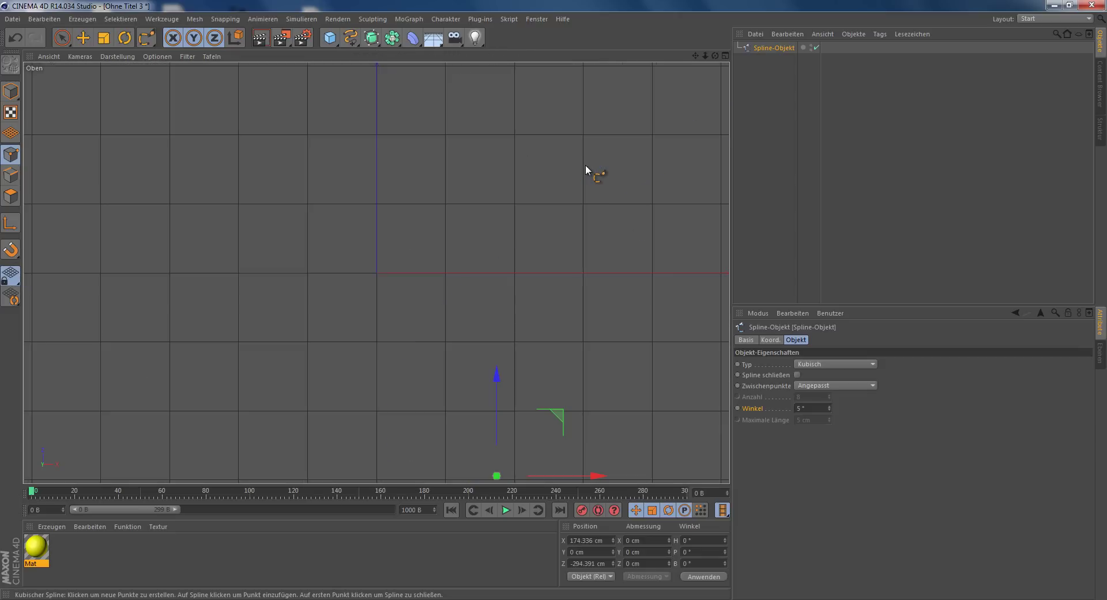
scroll(458, 187, down, 5)
scroll(417, 300, down, 3)
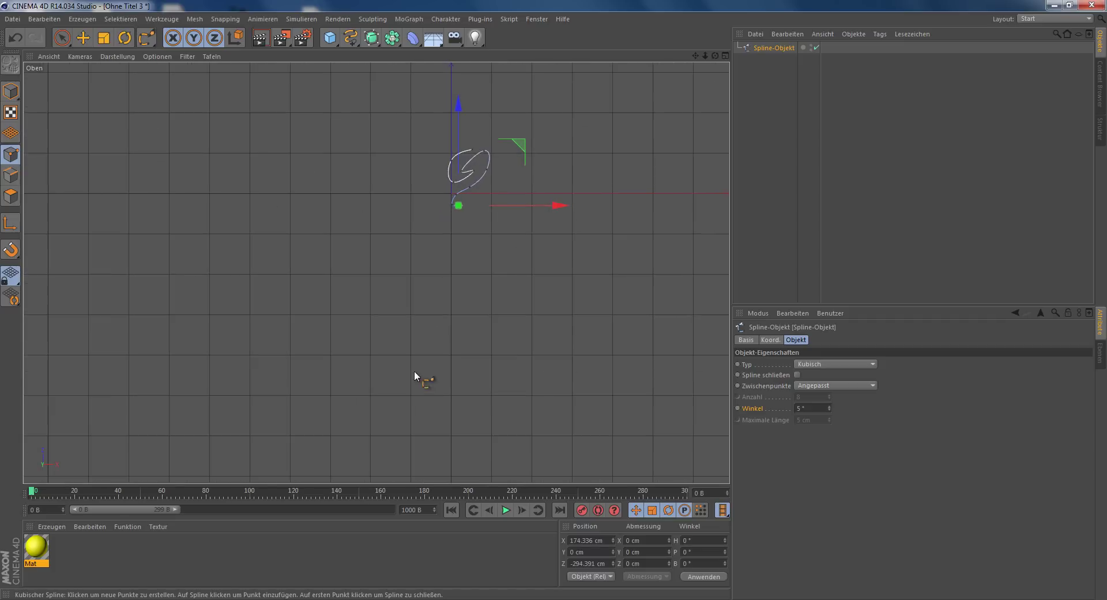
scroll(478, 144, up, 3)
scroll(475, 213, up, 3)
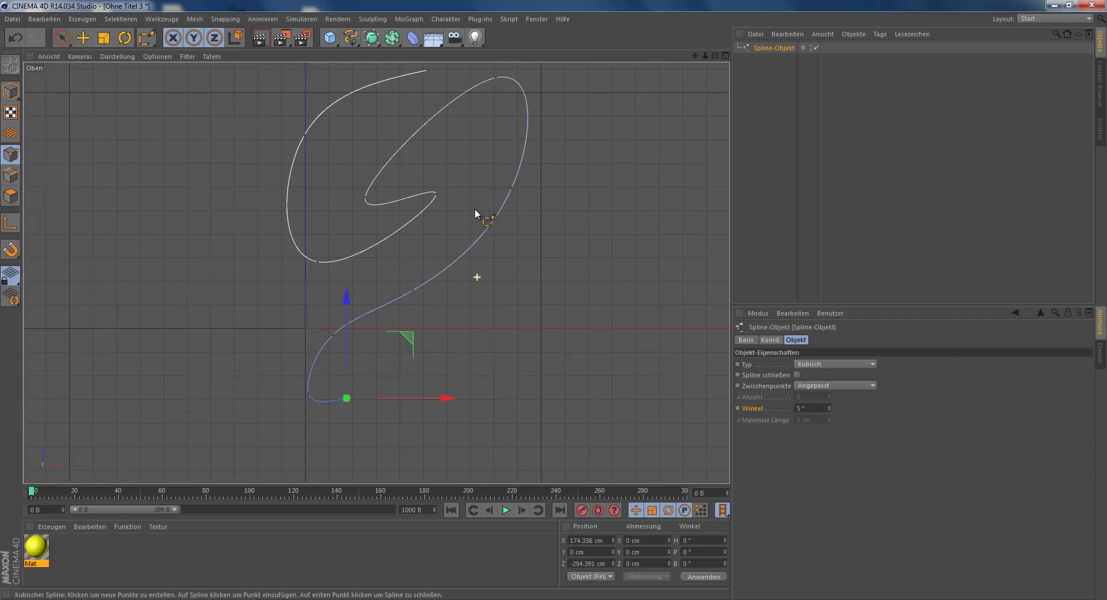
scroll(449, 225, up, 2)
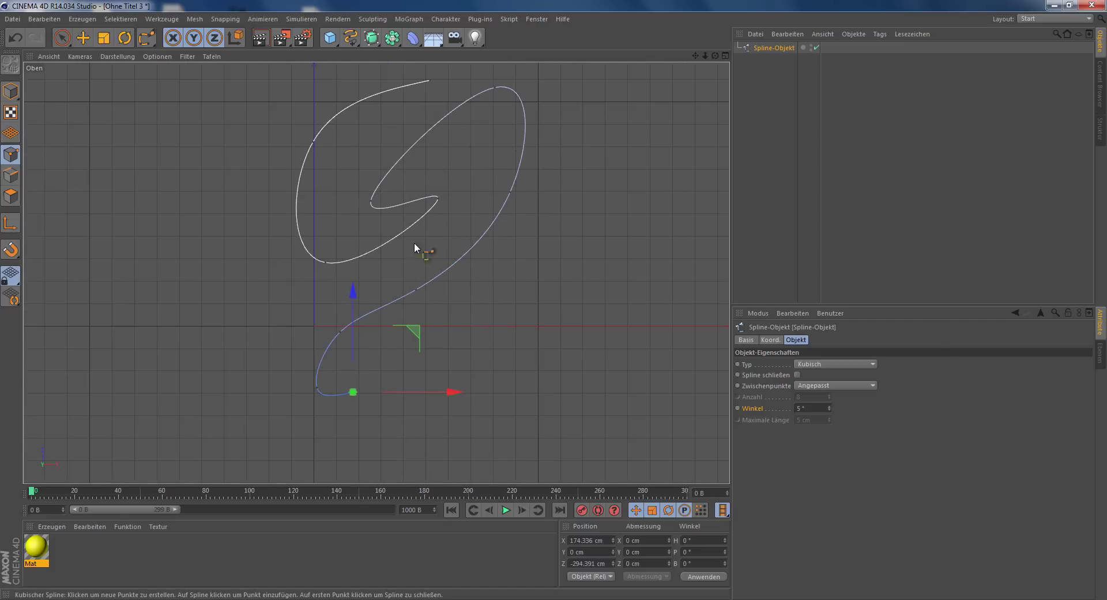
Add three points forming a sharp back-and-forth tail below the loop
click(597, 397)
click(452, 458)
middle_drag(576, 291, 575, 197)
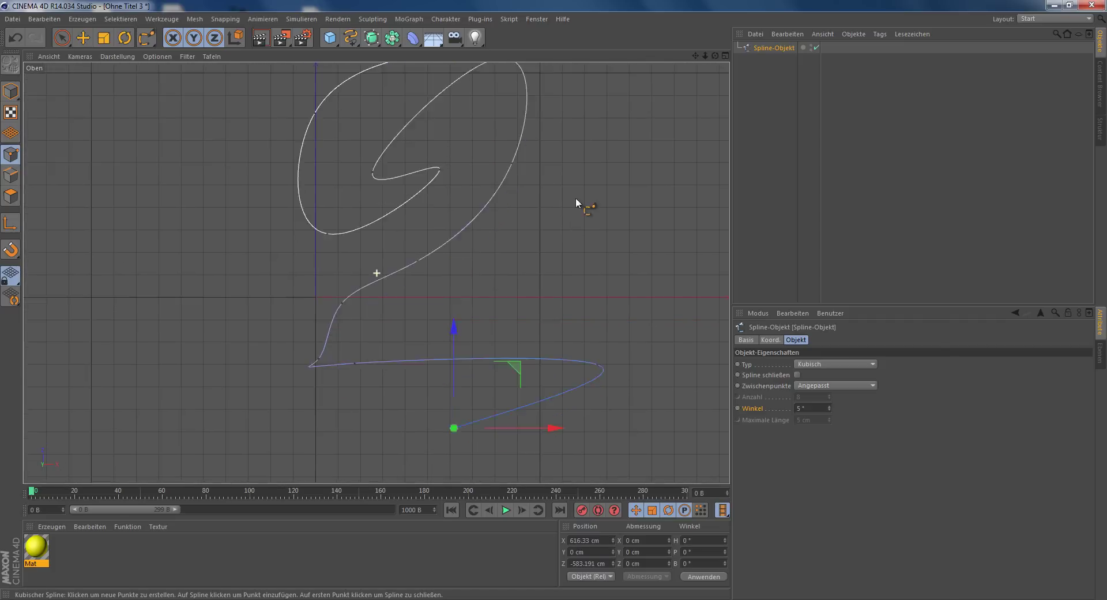
click(284, 424)
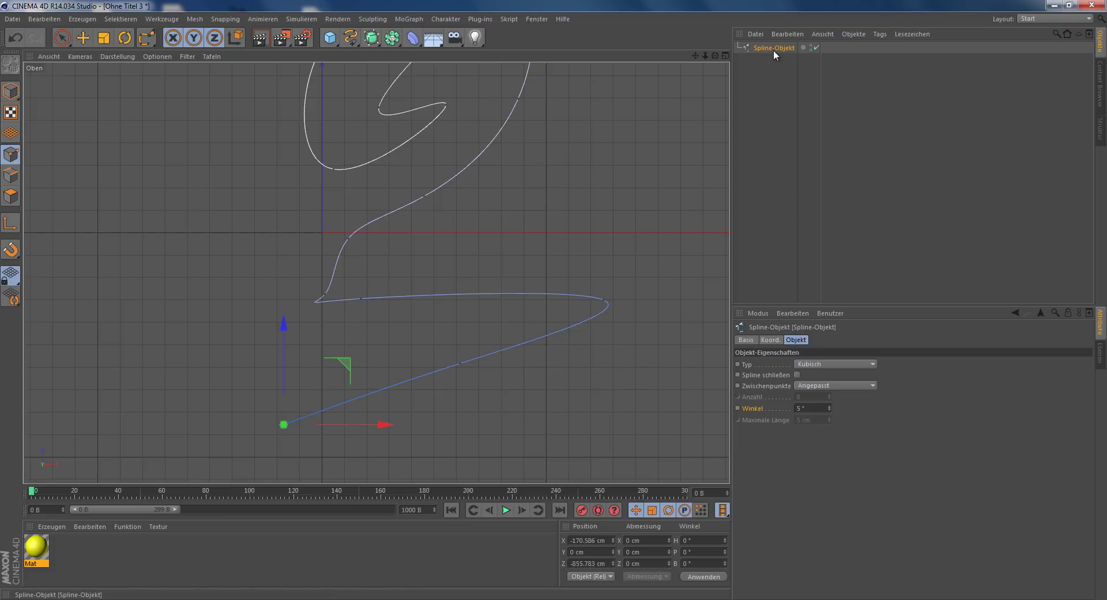
middle_drag(578, 168, 572, 251)
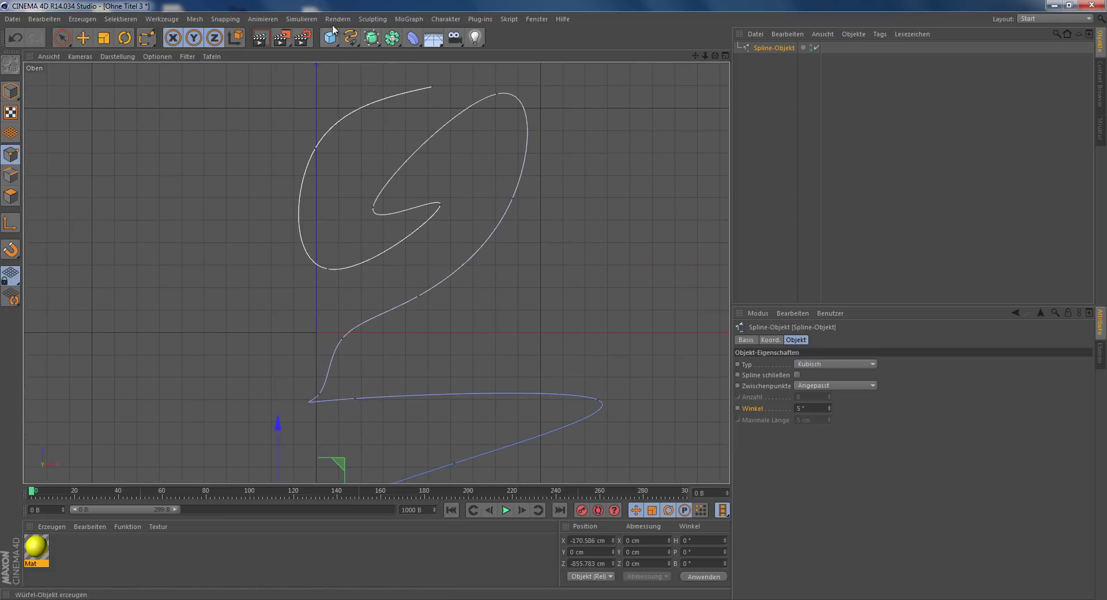
click(359, 37)
click(434, 74)
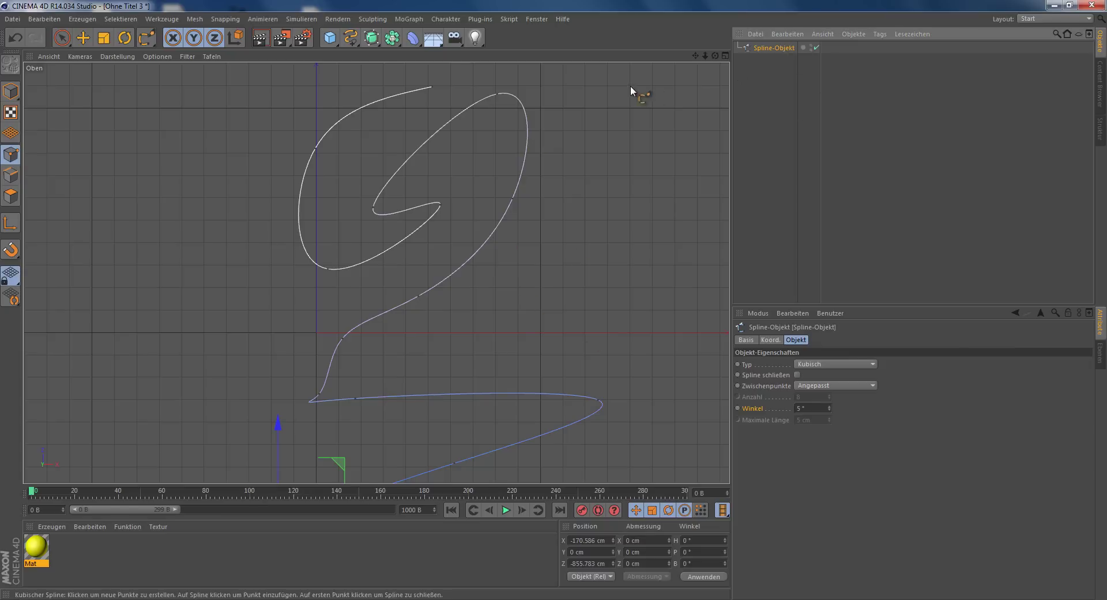
Finish the cubic spline and delete it from the Object Manager
key(e)
click(763, 46)
key(Delete)
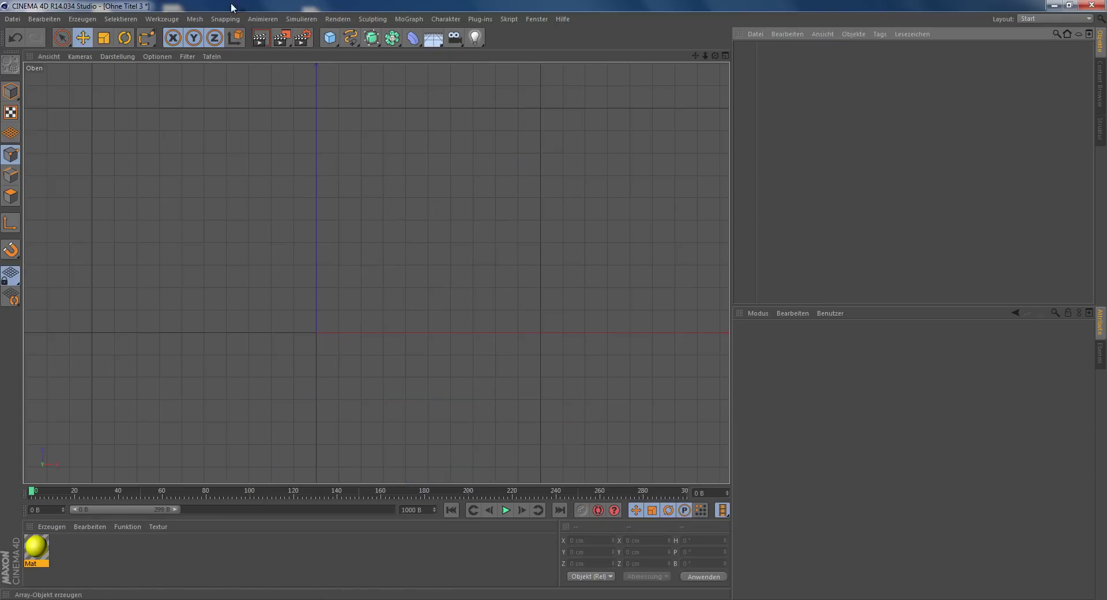
Switch to Freihand, test a few strokes, then delete the stray splines
click(359, 33)
click(392, 51)
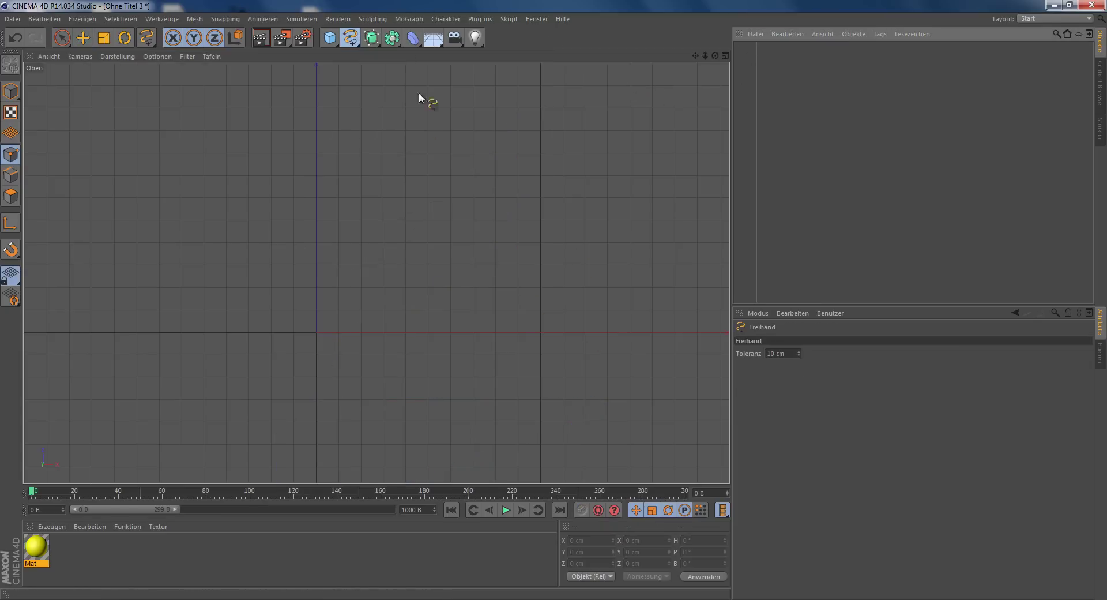
click(402, 224)
click(376, 273)
click(499, 262)
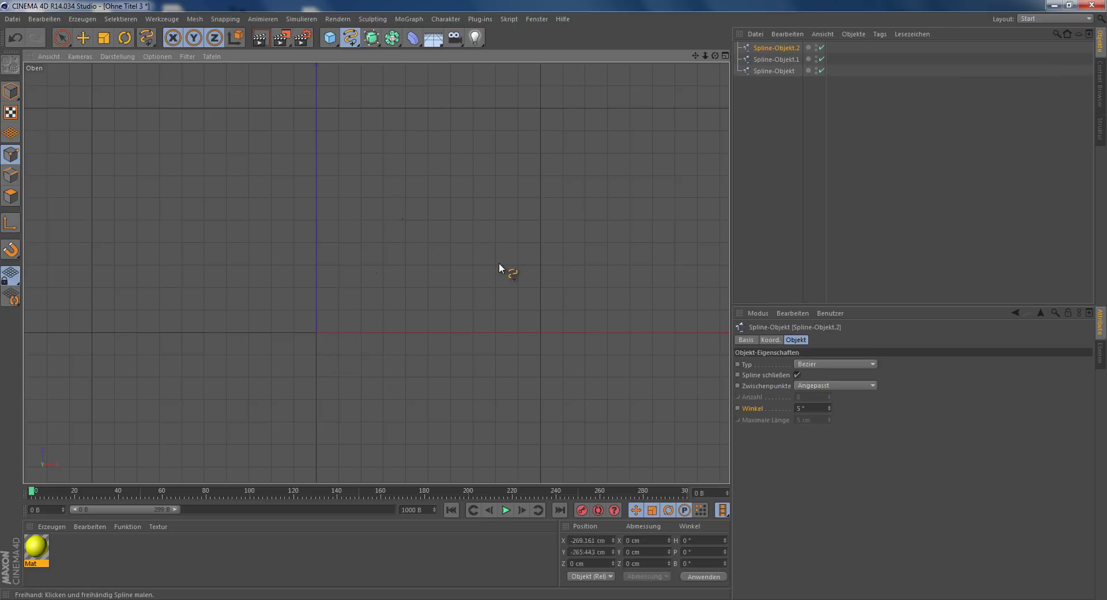
click(499, 262)
click(542, 192)
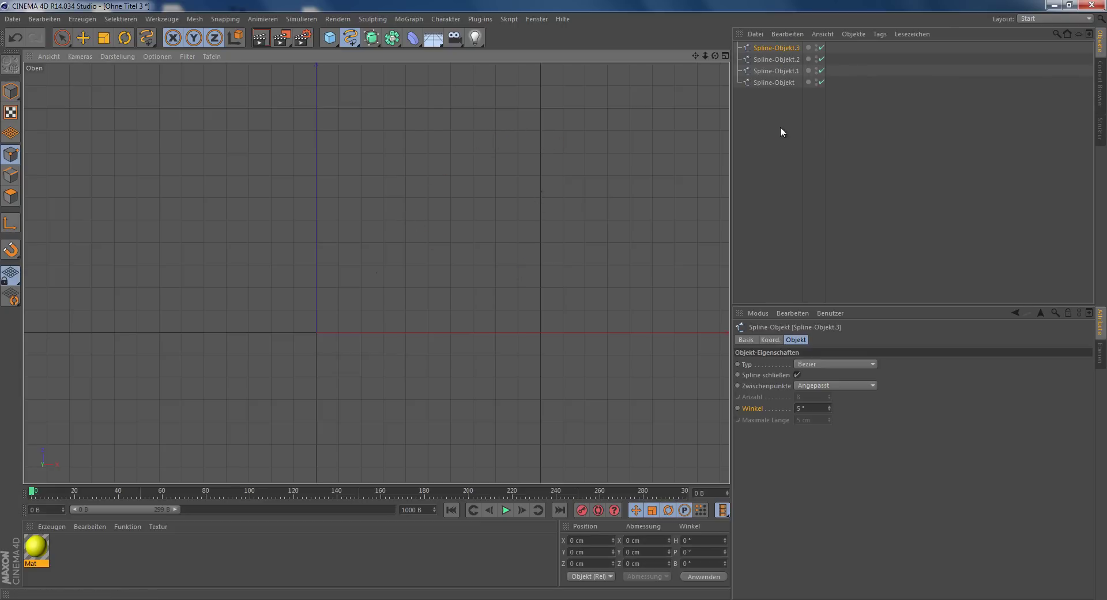
drag(845, 131, 750, 44)
key(Delete)
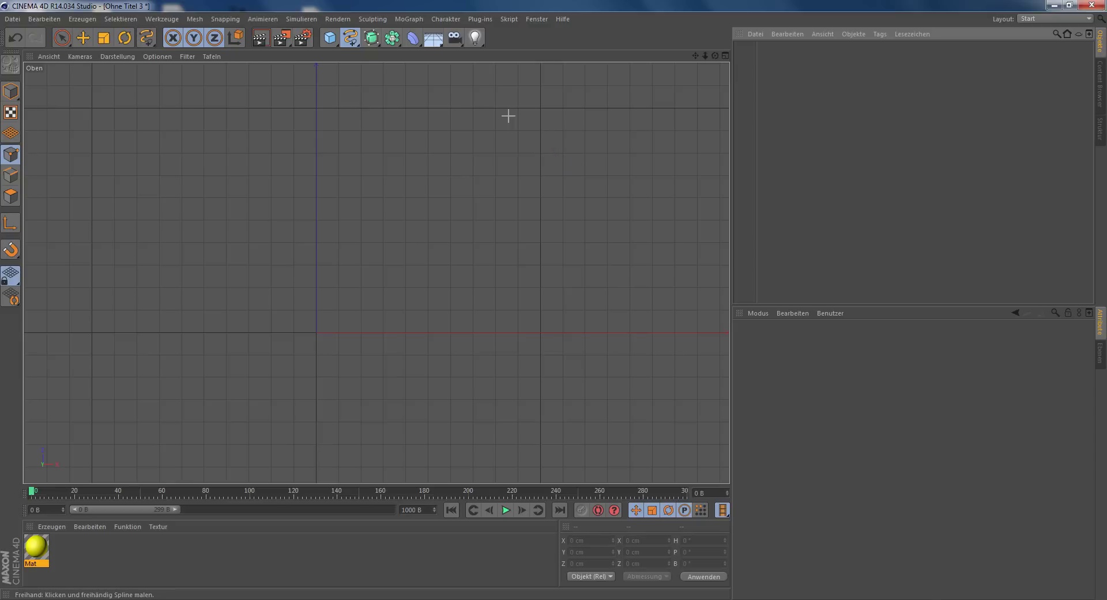
Sketch a long freehand spline, zoom in on it, then delete it
mouse_move(508, 116)
mouse_down()
mouse_move(448, 132)
mouse_move(448, 167)
mouse_move(484, 188)
mouse_move(449, 218)
mouse_move(295, 198)
mouse_move(391, 280)
mouse_move(334, 363)
mouse_move(213, 105)
mouse_move(142, 249)
mouse_move(524, 287)
mouse_move(650, 313)
mouse_move(650, 323)
mouse_up()
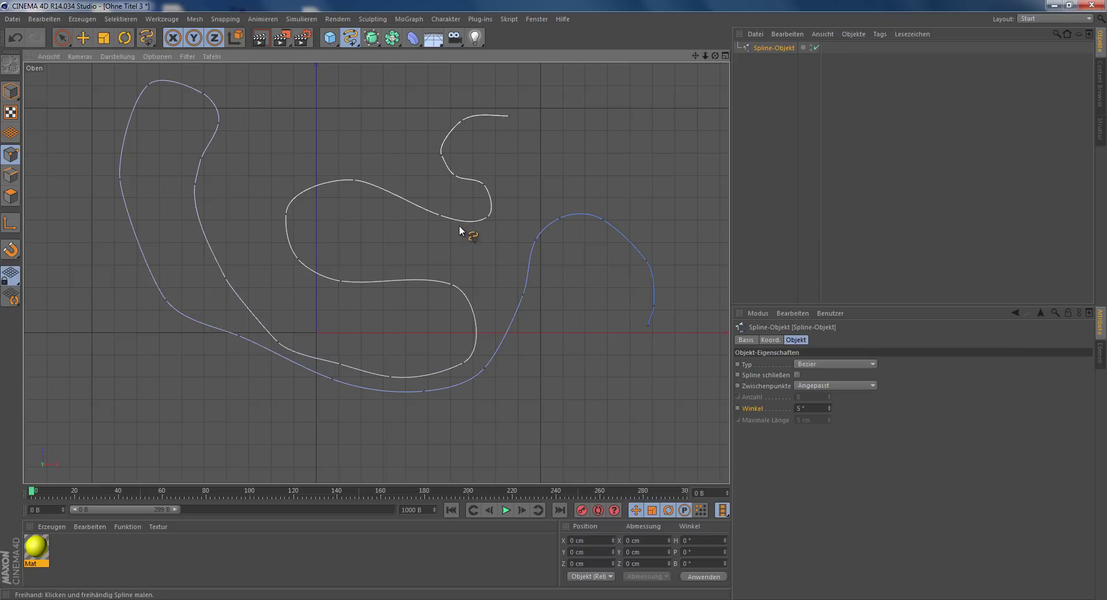
mouse_move(478, 222)
alt+right_down()
mouse_move(554, 300)
mouse_move(473, 202)
mouse_move(408, 203)
alt+right_up()
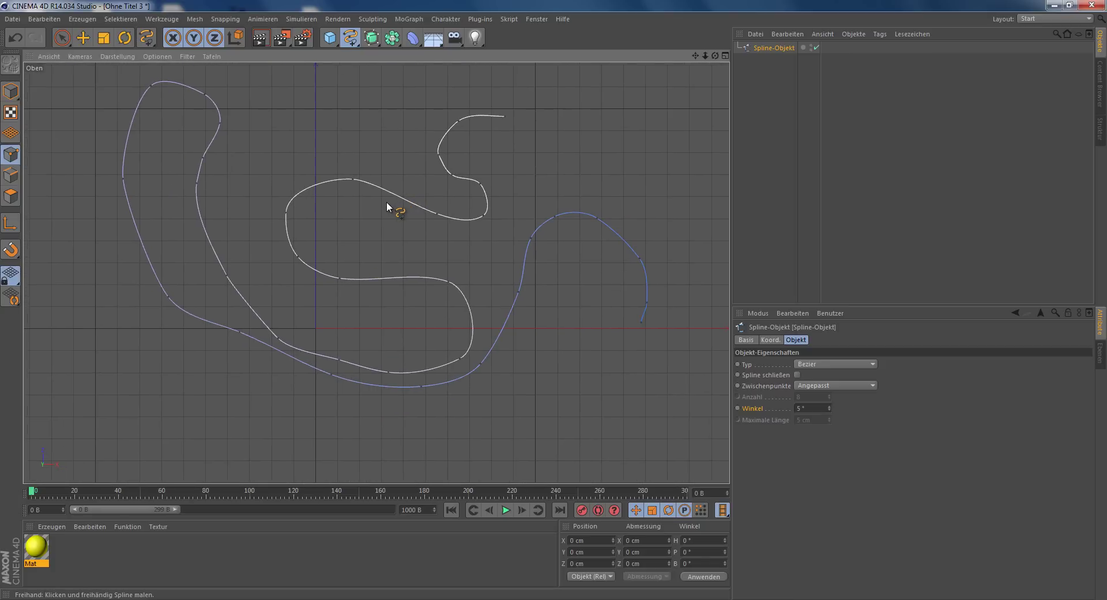
click(773, 47)
key(Delete)
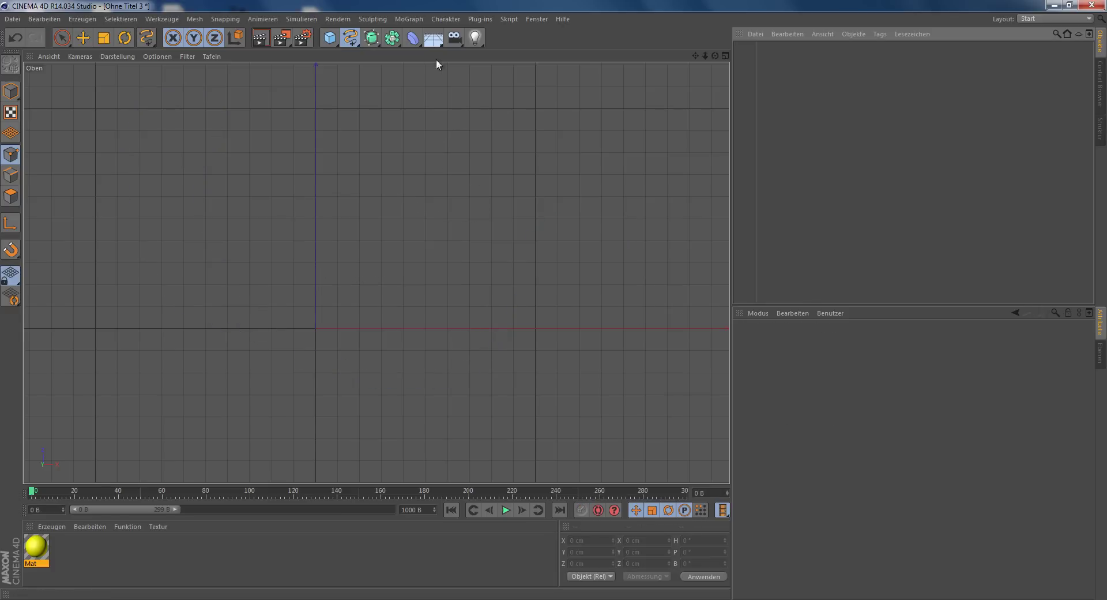
Draw a Linear spline with nine corner points as an open zigzag
click(357, 44)
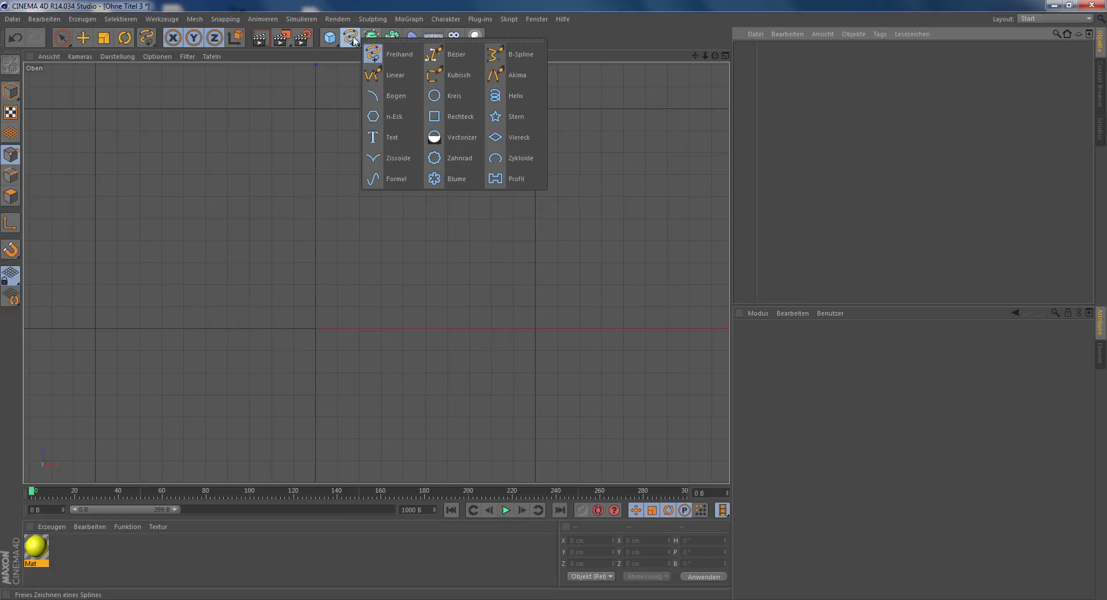
click(385, 78)
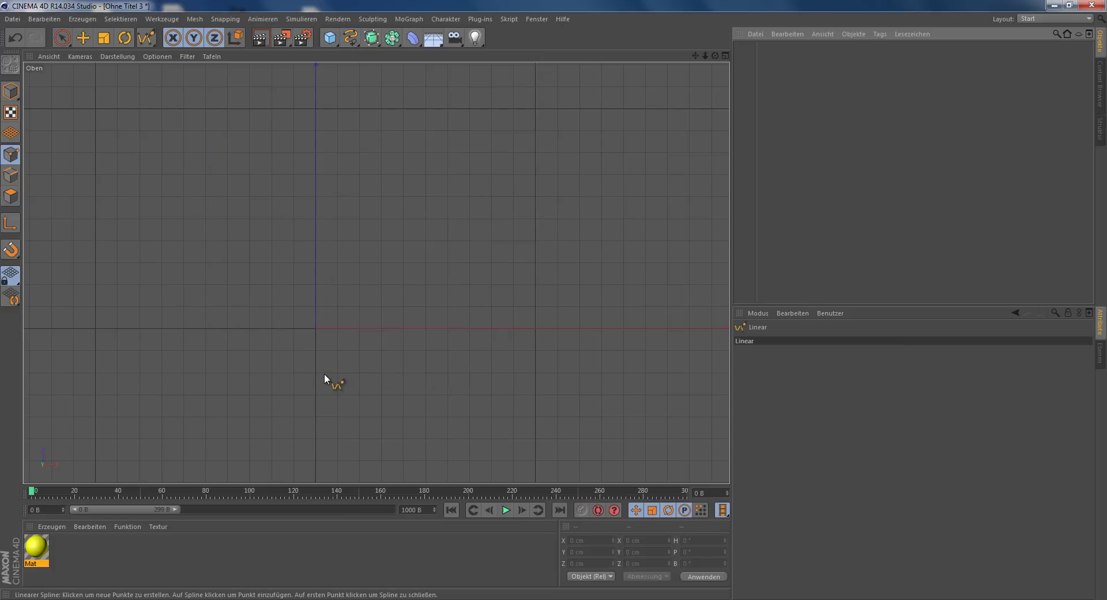
click(314, 258)
click(468, 164)
click(271, 142)
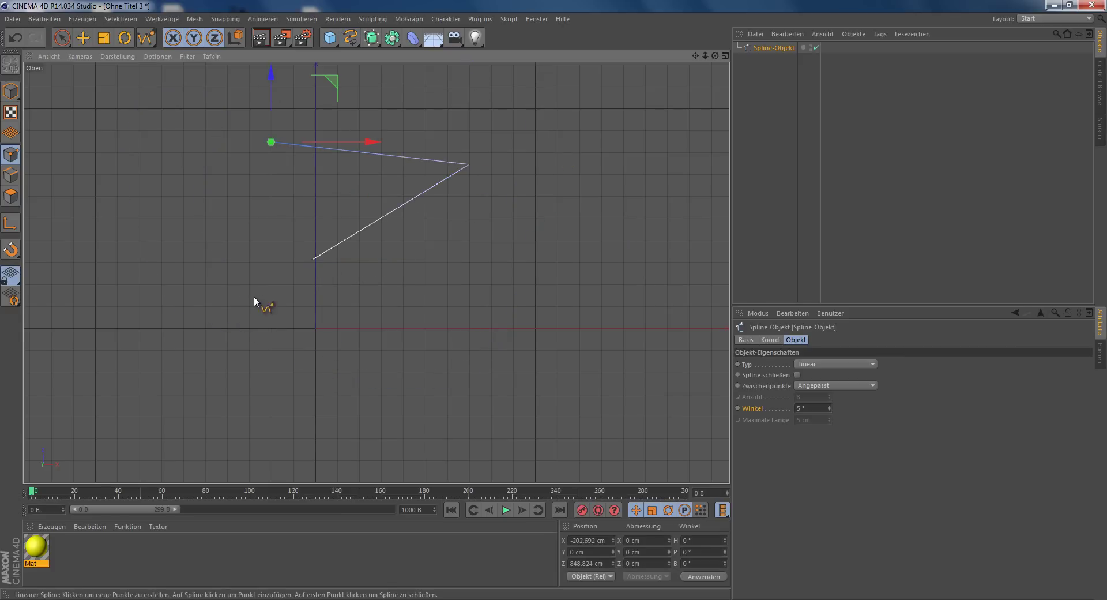
click(227, 202)
click(277, 365)
click(521, 327)
click(595, 196)
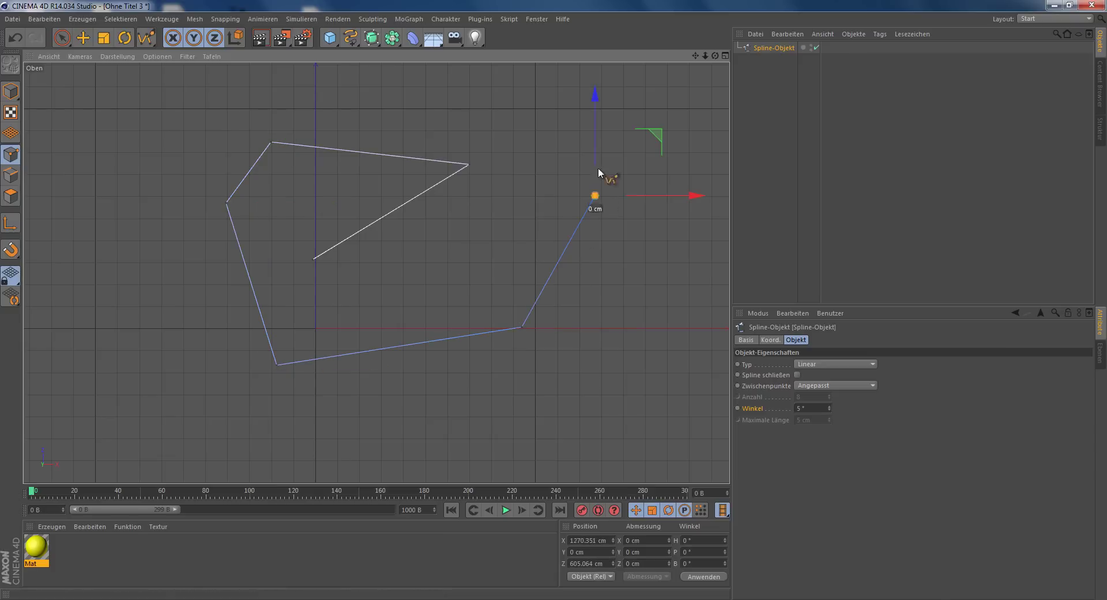
click(514, 123)
click(636, 88)
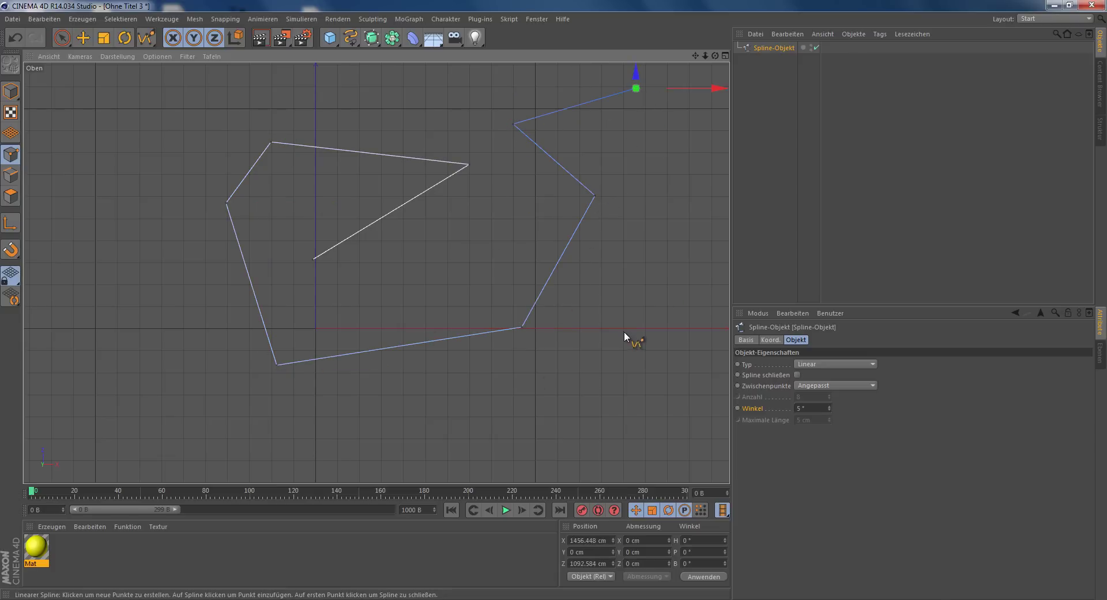
Check the zigzag in perspective from a low angle and render the view
middle_click(432, 175)
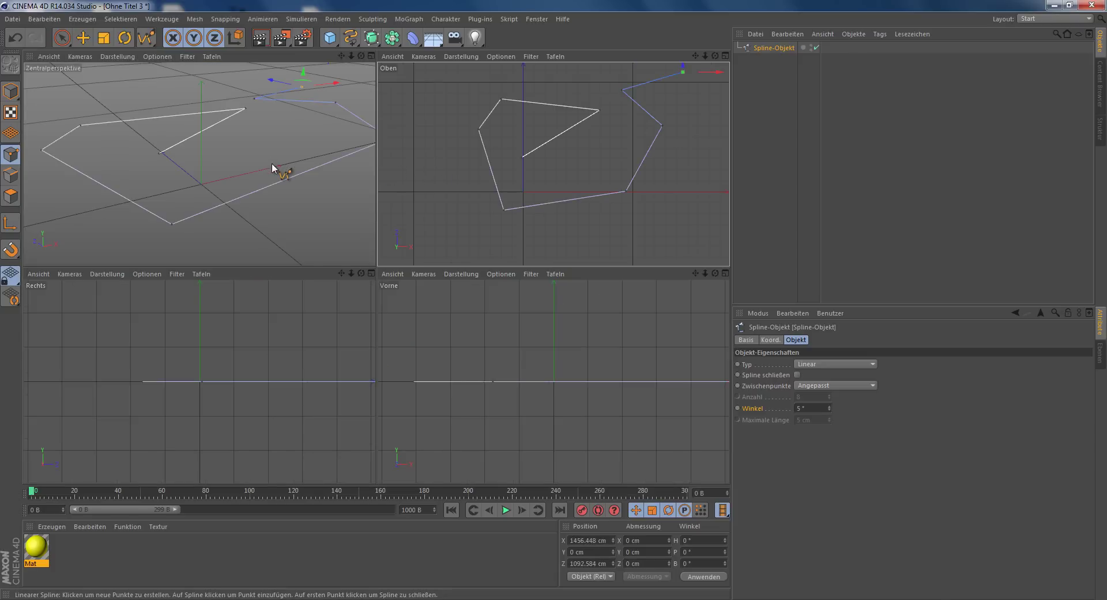
middle_click(277, 168)
mouse_move(477, 314)
alt+mouse_down()
mouse_move(447, 234)
mouse_move(451, 267)
mouse_move(455, 257)
mouse_move(493, 306)
mouse_move(523, 257)
mouse_move(523, 279)
mouse_move(507, 230)
alt+mouse_up()
key(e)
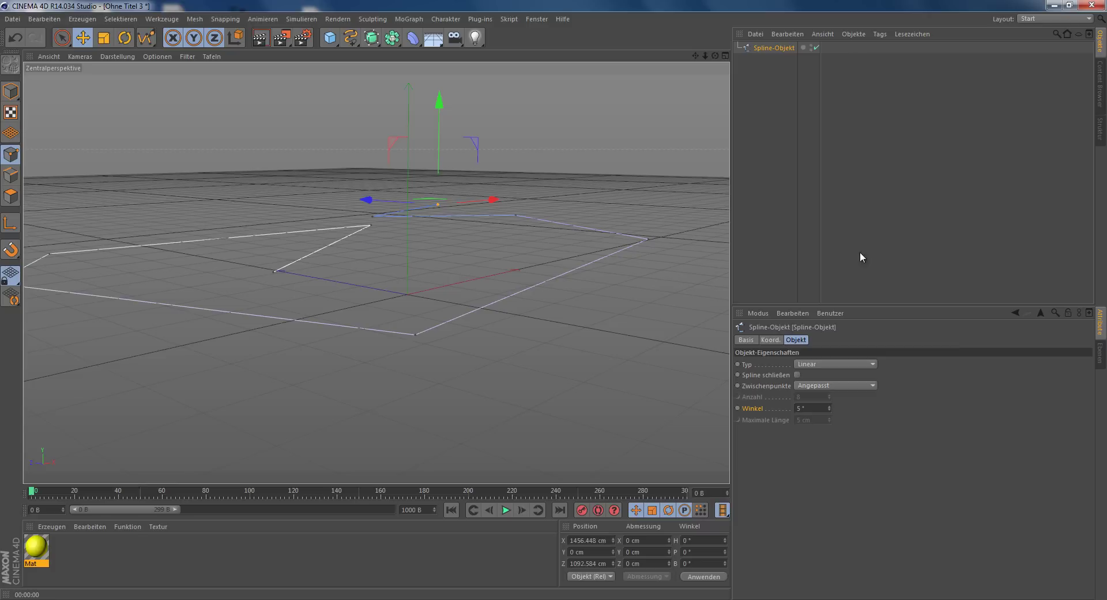
click(266, 38)
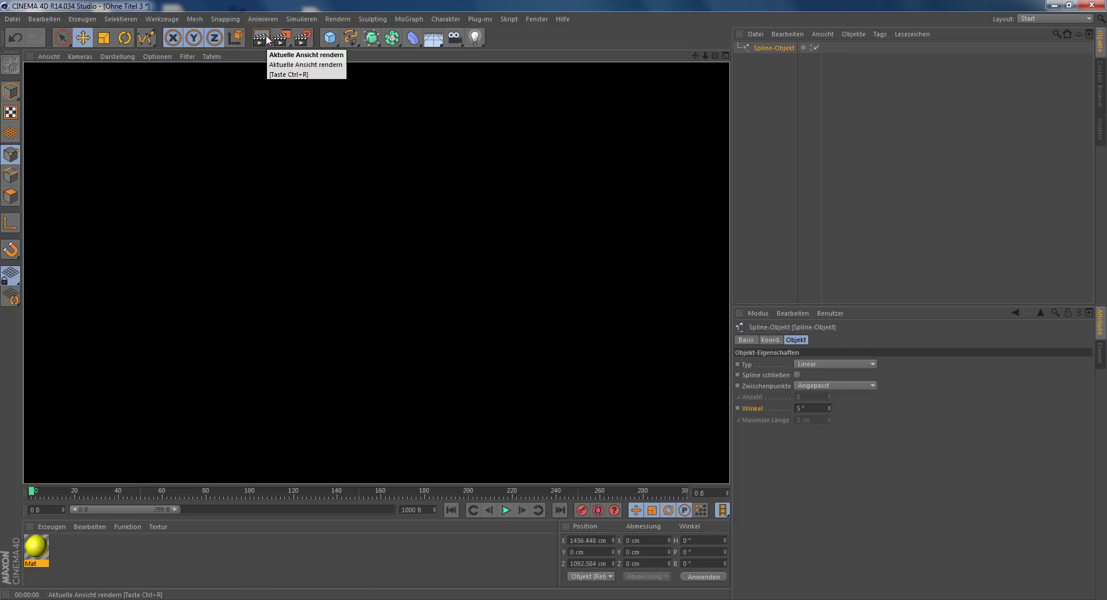
Deselect the zigzag spline, orbit the perspective view, and show the NURBS generator palette
click(751, 170)
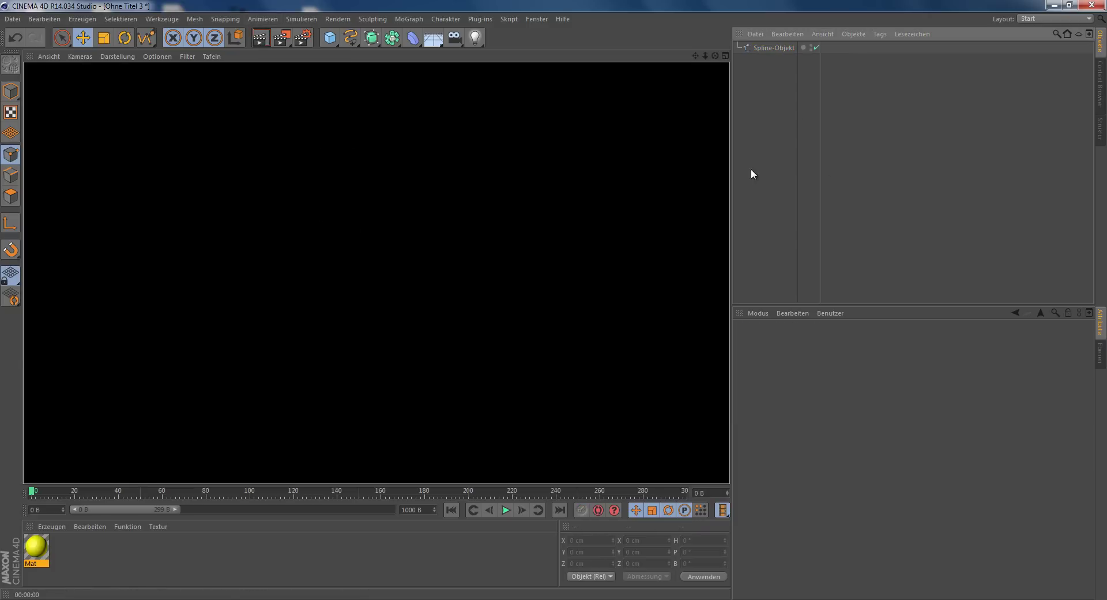
mouse_move(406, 276)
alt+mouse_down()
mouse_move(310, 355)
mouse_move(278, 320)
mouse_move(279, 254)
mouse_move(407, 330)
mouse_move(361, 323)
mouse_move(520, 181)
mouse_move(465, 135)
mouse_move(346, 338)
mouse_move(361, 193)
mouse_move(379, 175)
alt+mouse_up()
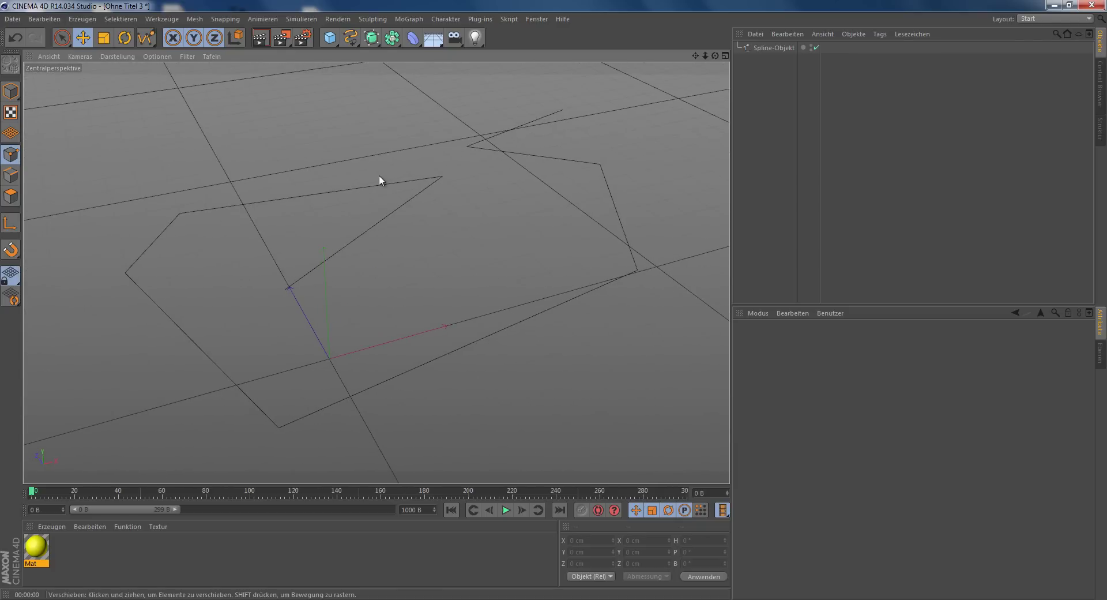
drag(372, 38, 399, 105)
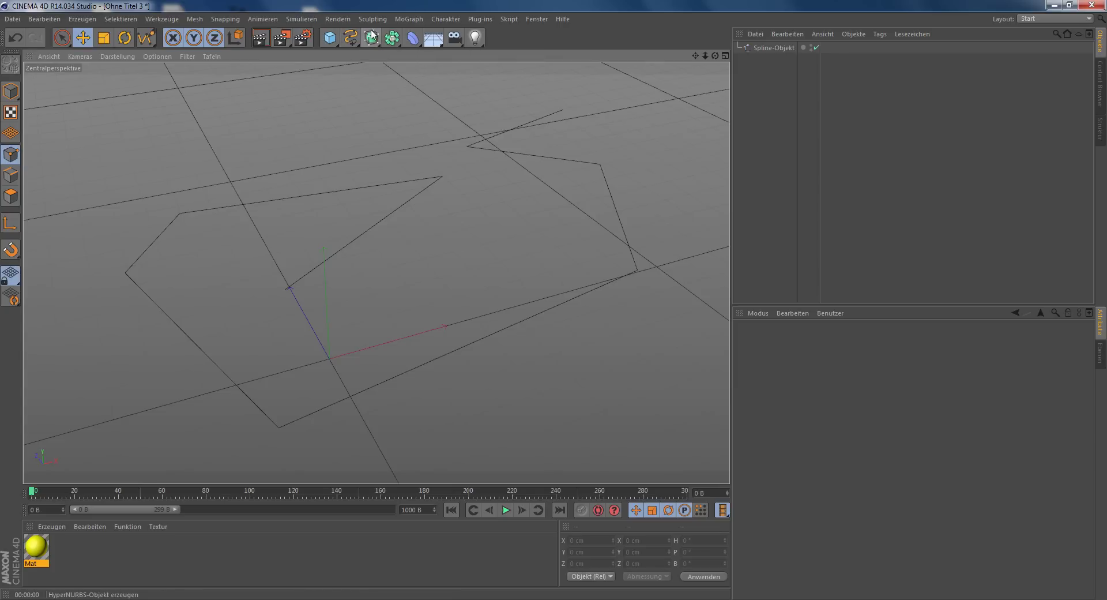
drag(372, 35, 409, 103)
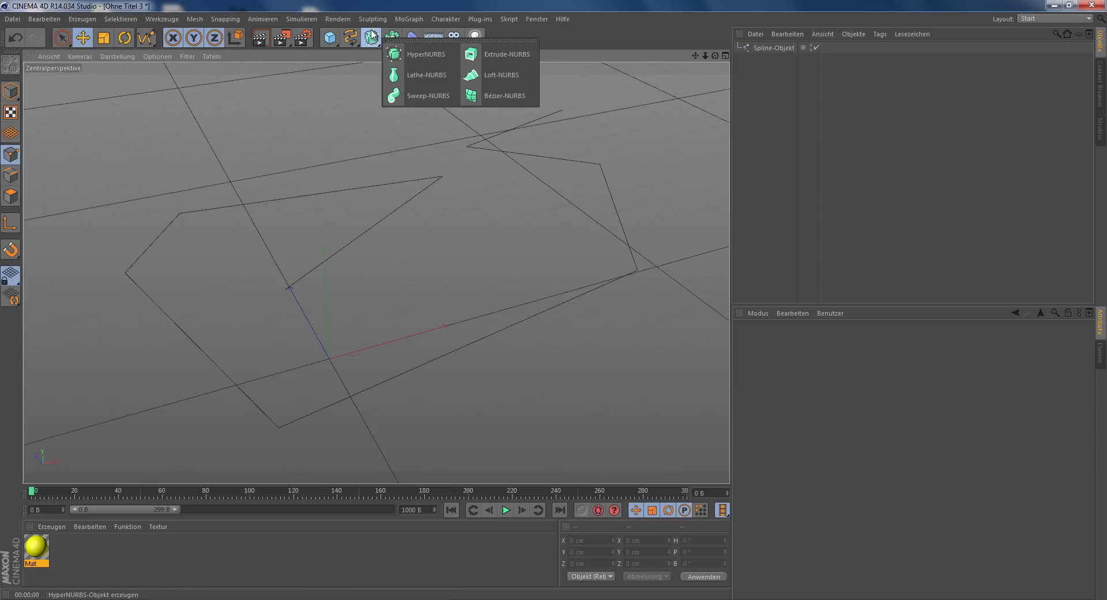
Add a Sweep-NURBS next to the zigzag Spline-Objekt and show the spline palette
click(407, 97)
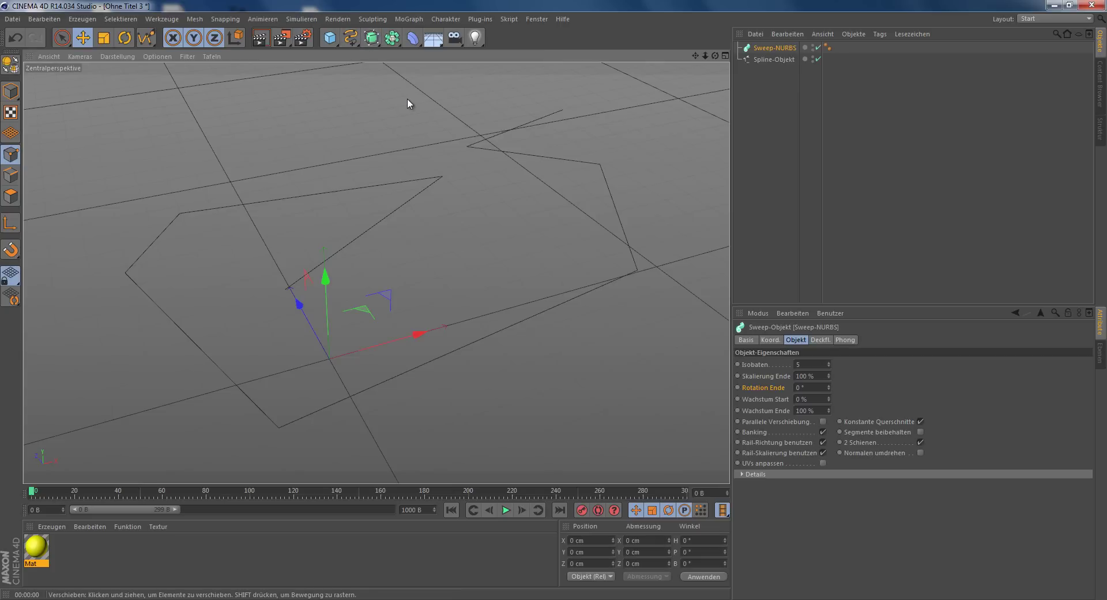
drag(350, 37, 373, 94)
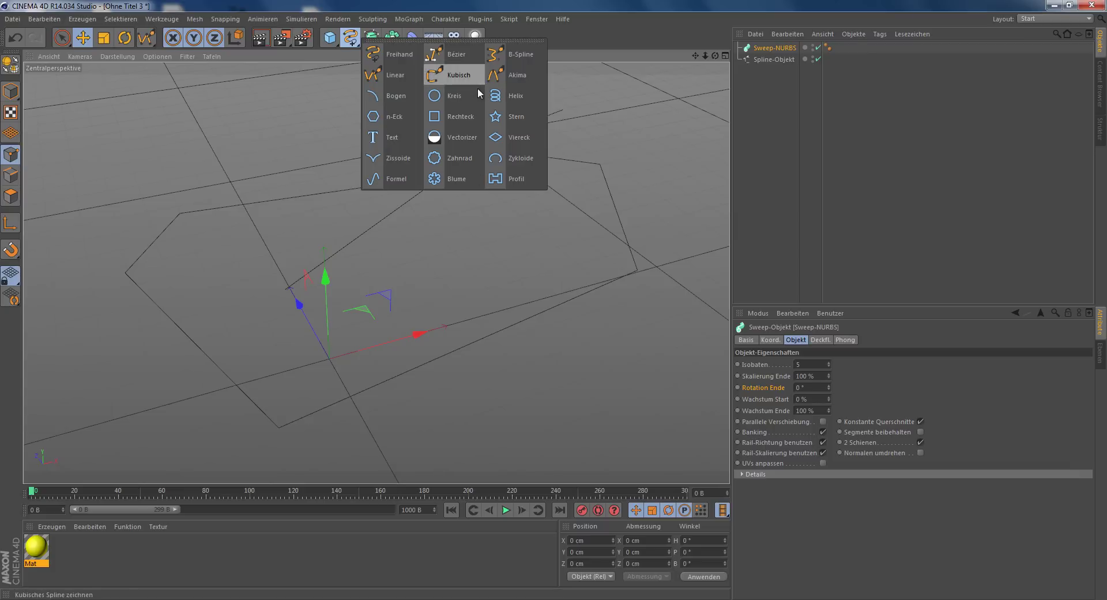
Add a Rechteck and nest it with Spline-Objekt under Sweep-NURBS
click(469, 122)
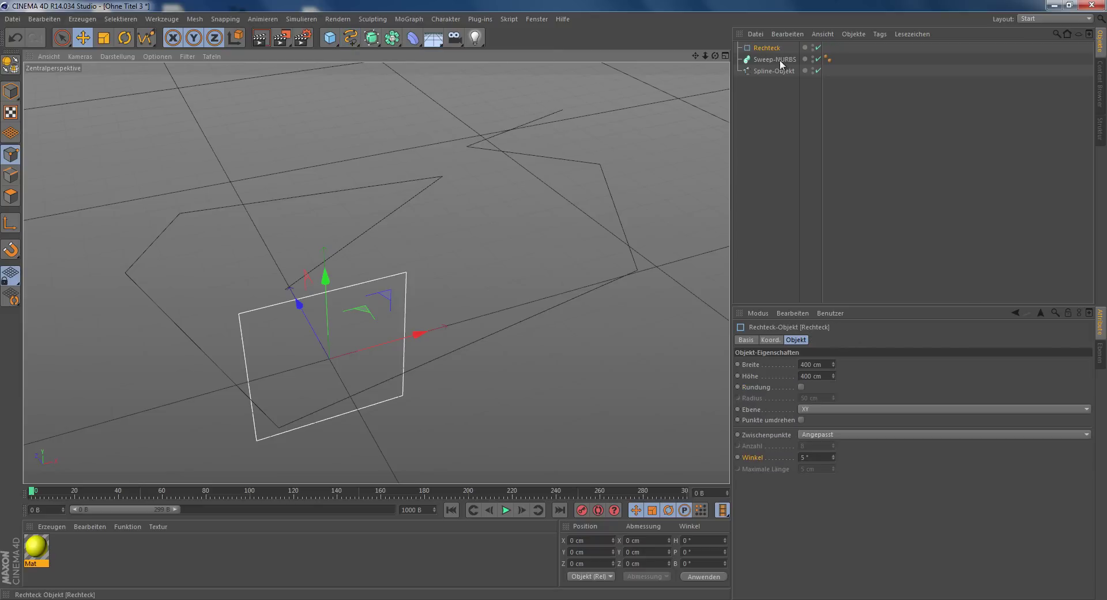
click(769, 71)
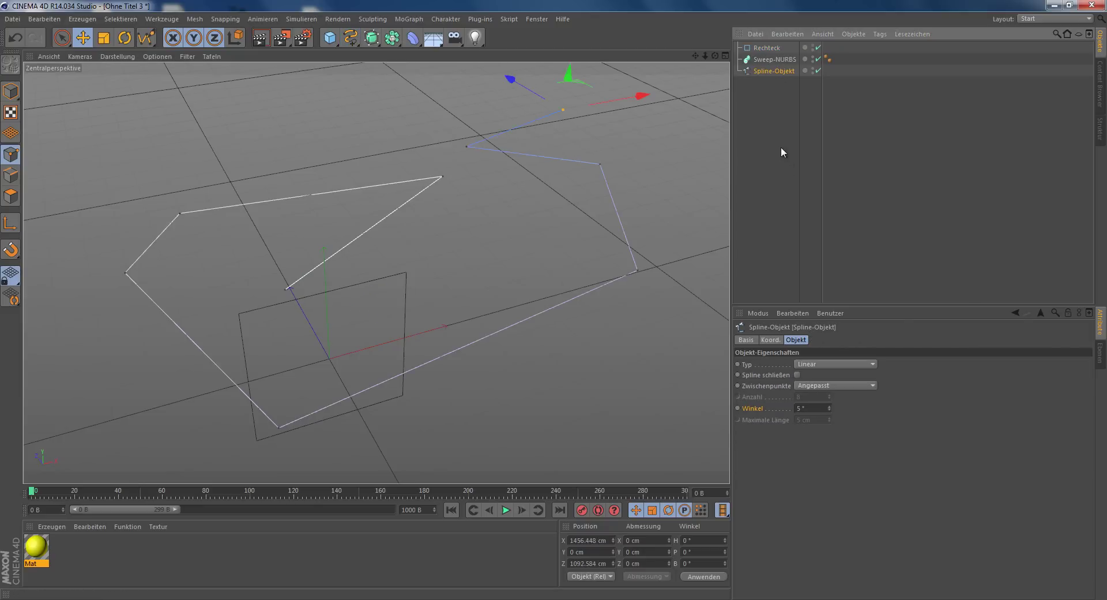
ctrl+click(766, 49)
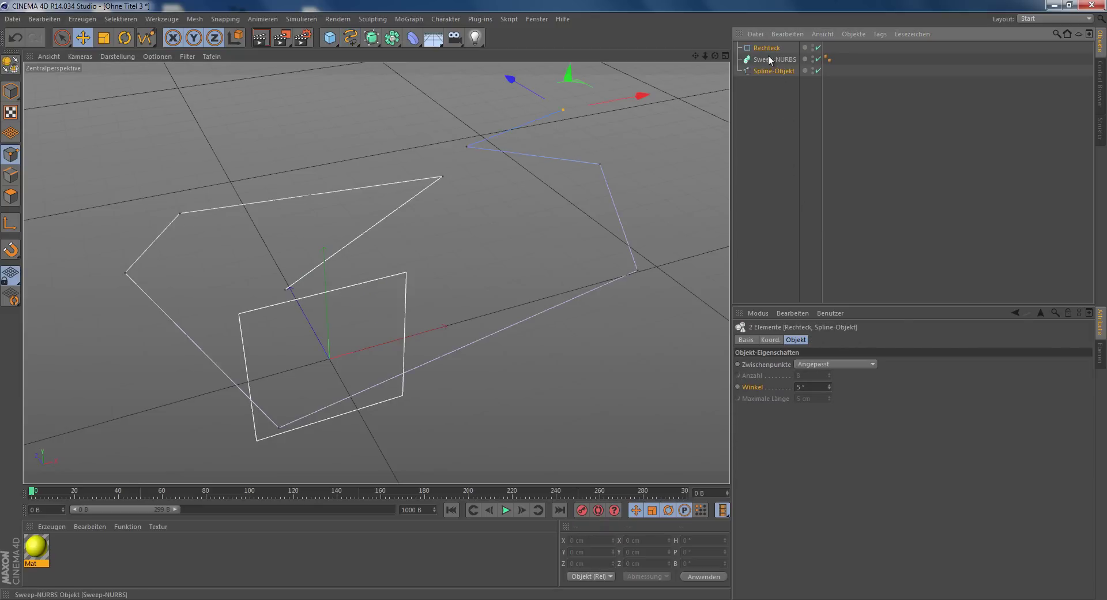
drag(767, 47, 771, 59)
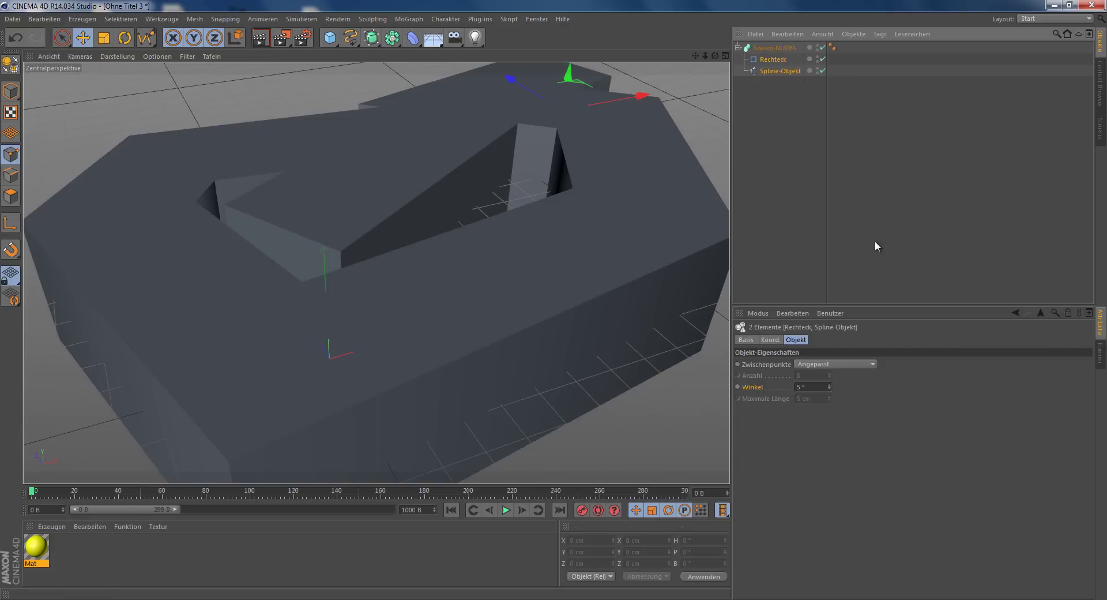
click(977, 190)
alt+drag(570, 252, 527, 359)
alt+right_drag(527, 359, 539, 259)
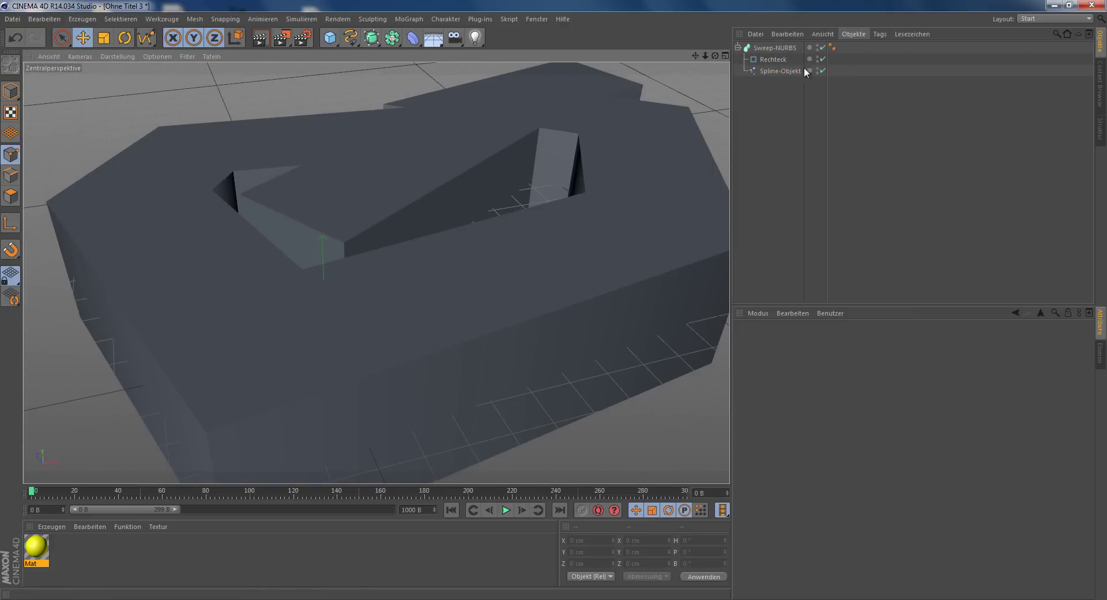
Set the Rechteck profile Breite and Höhe to 40 cm for a thin bar
click(773, 60)
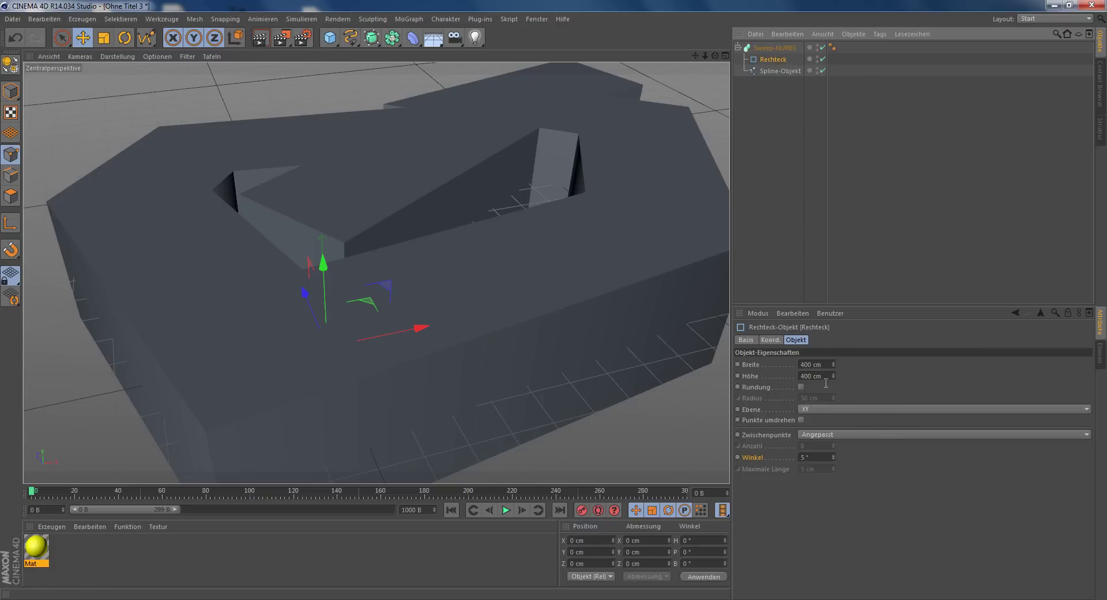
click(810, 362)
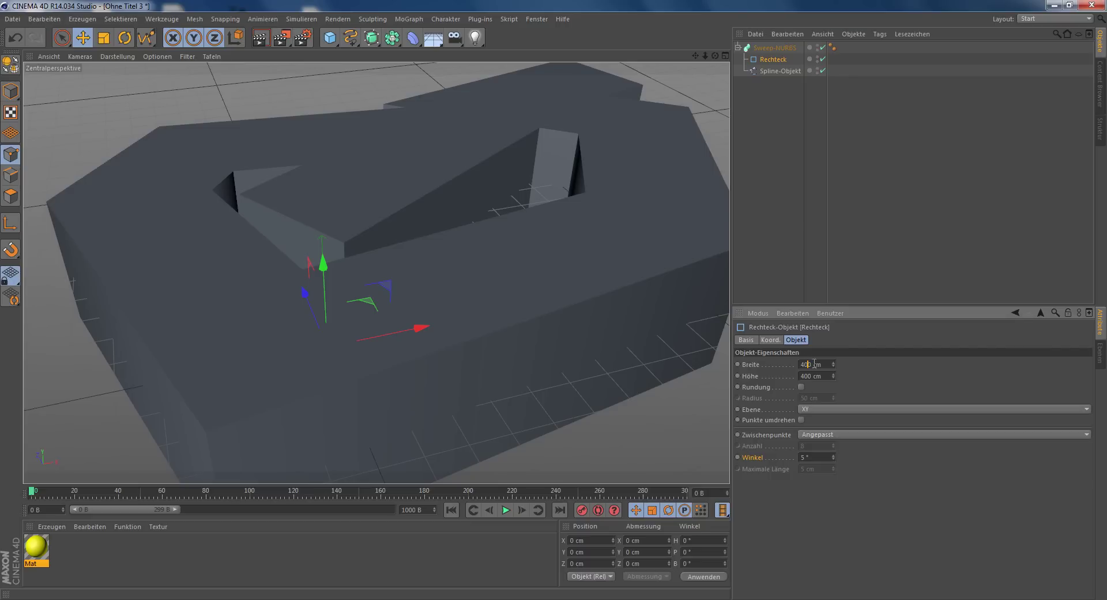
key(BackSpace)
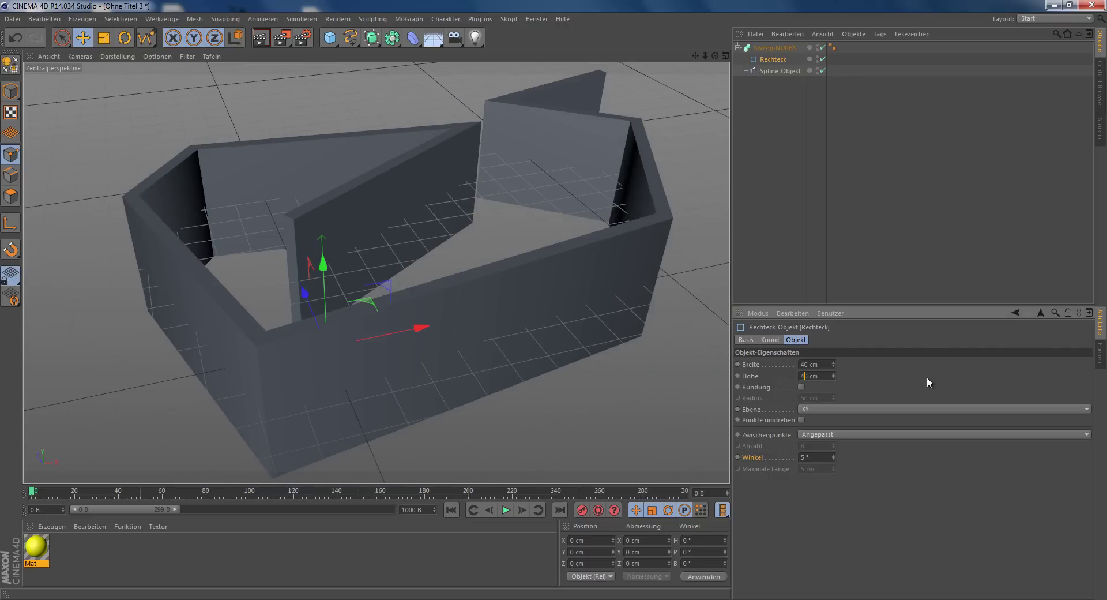
key(Return)
click(553, 210)
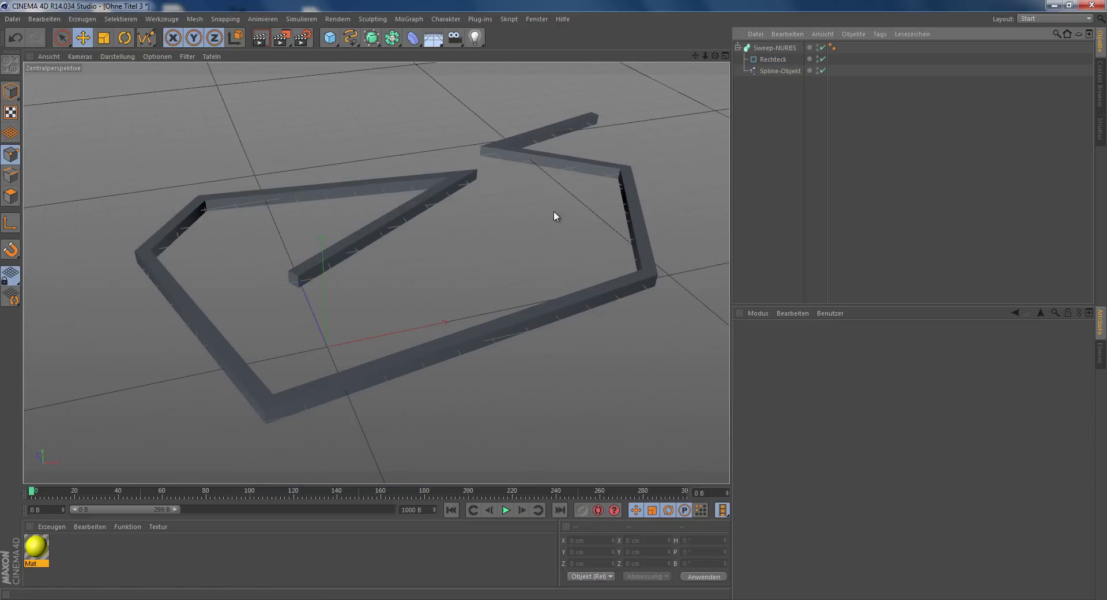
mouse_move(553, 210)
alt+mouse_down()
mouse_move(531, 366)
mouse_move(695, 268)
mouse_move(551, 301)
mouse_move(575, 386)
mouse_move(481, 306)
alt+mouse_up()
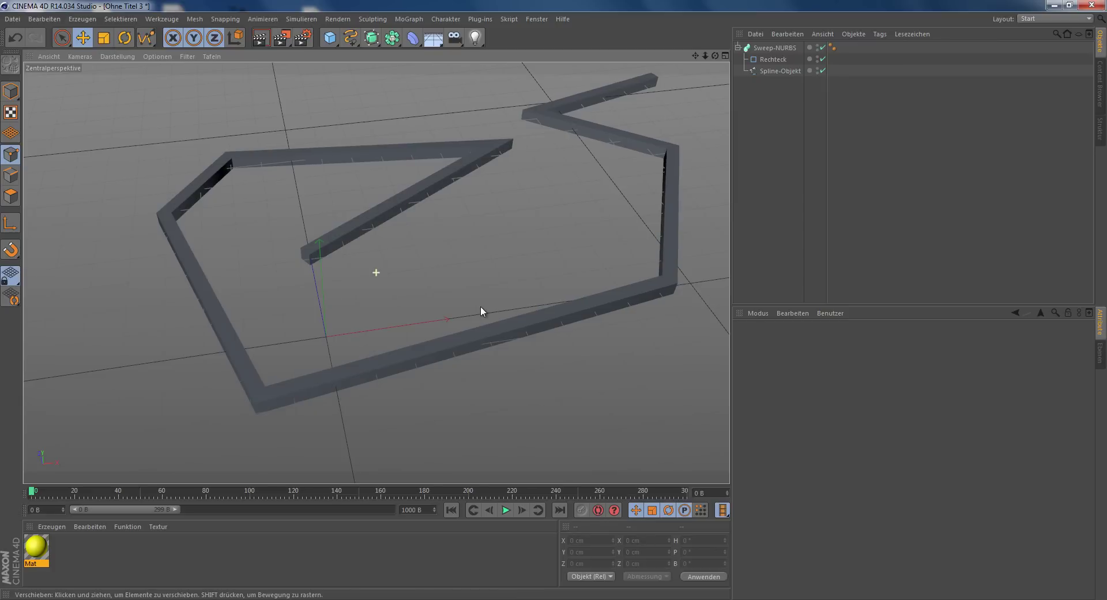
Replace the Rechteck profile with a Kreis inside Sweep-NURBS
click(346, 43)
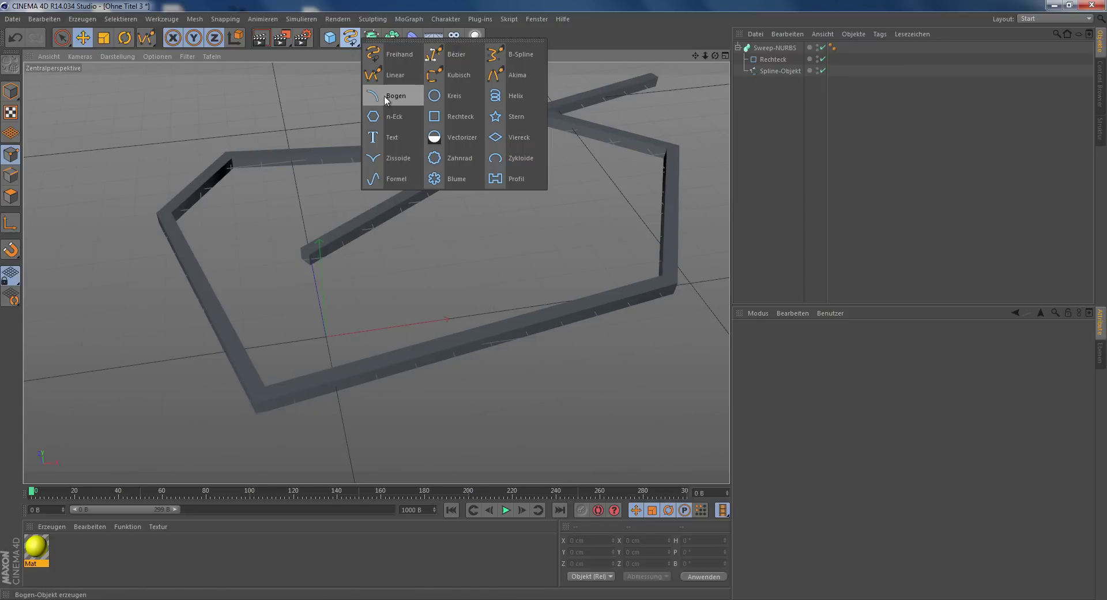
click(449, 96)
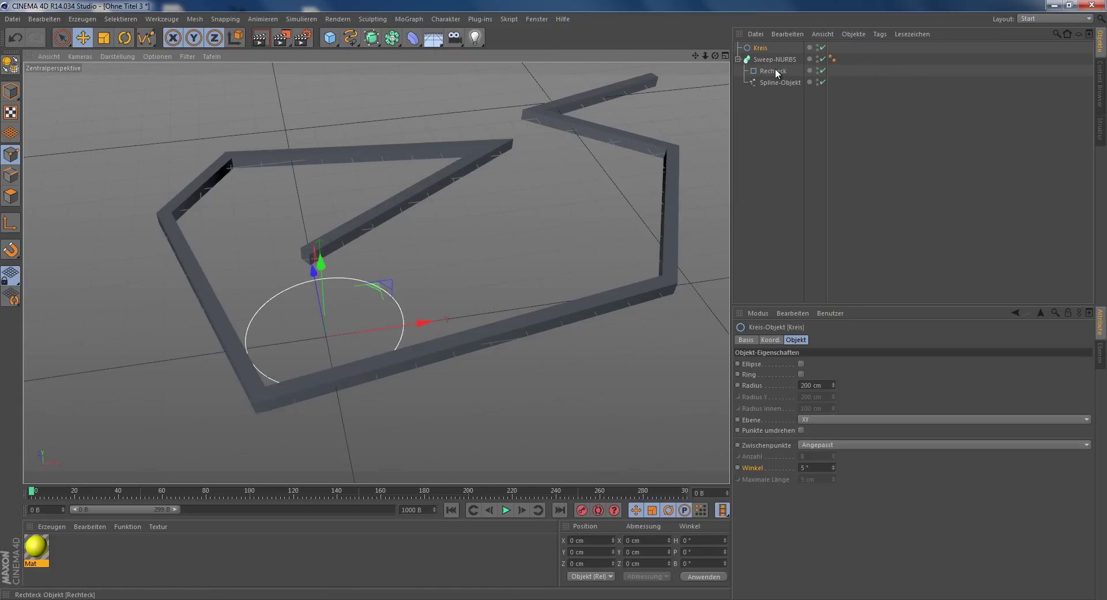
mouse_move(775, 68)
mouse_down()
mouse_move(777, 130)
mouse_move(773, 103)
mouse_up()
key(Delete)
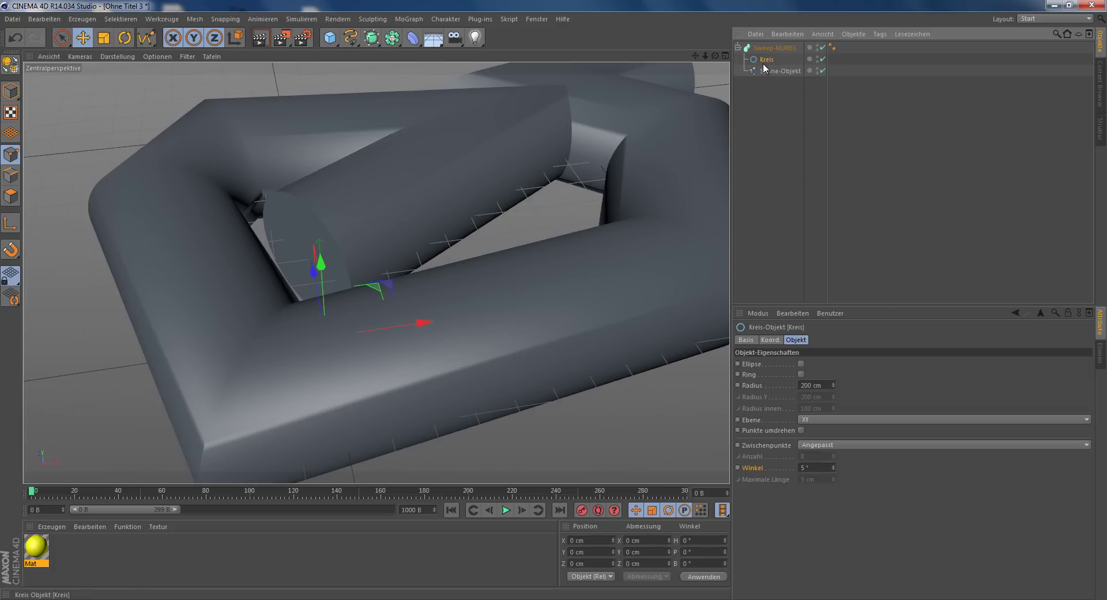
drag(759, 48, 770, 63)
Reduce the Kreis radius to 14 cm and orbit to inspect the thin tube
mouse_move(832, 385)
mouse_down()
mouse_move(828, 428)
mouse_move(813, 388)
mouse_up()
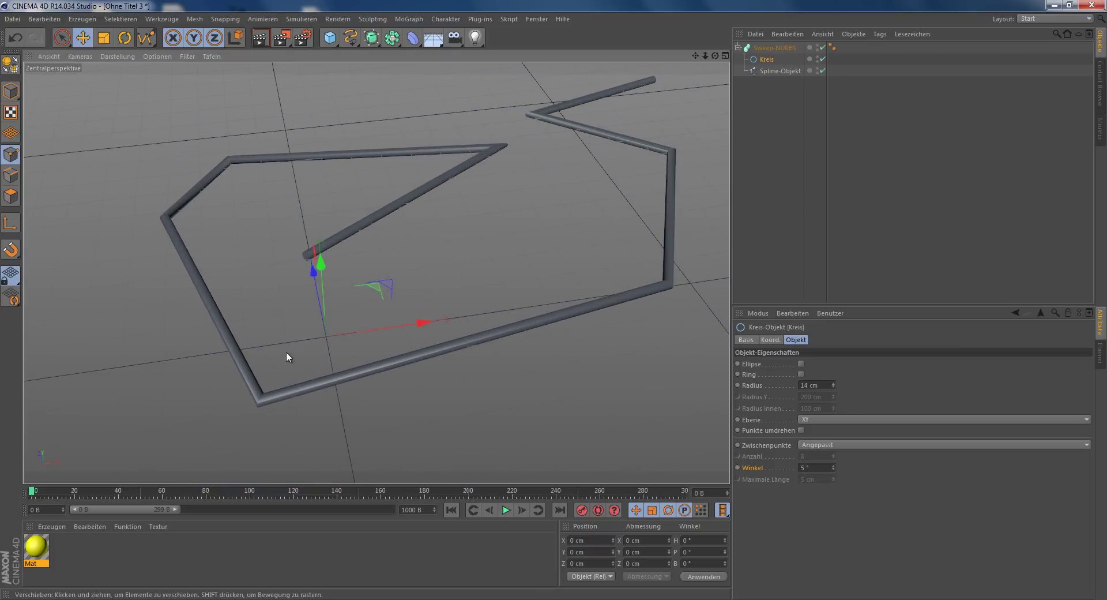
scroll(286, 351, up, 5)
scroll(286, 358, up, 4)
scroll(502, 217, down, 3)
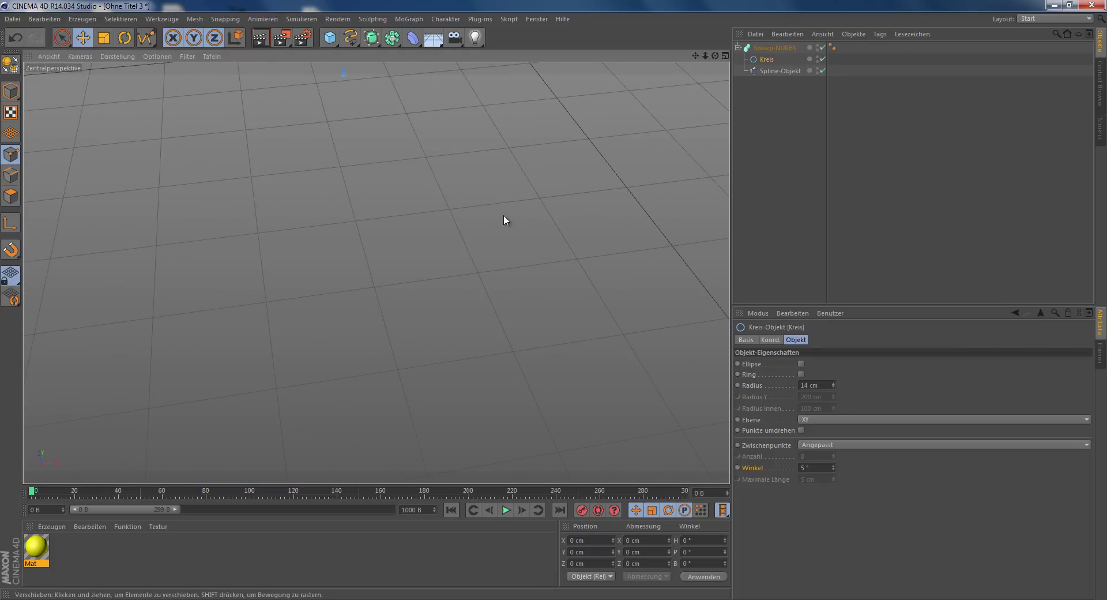
scroll(510, 254, up, 3)
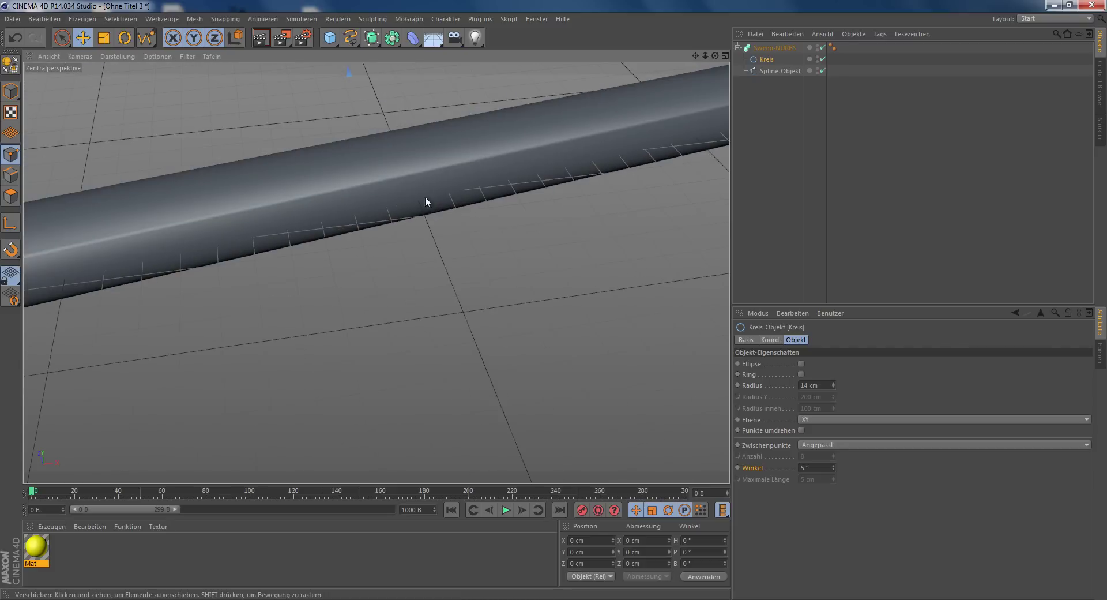
mouse_move(425, 201)
alt+mouse_down()
mouse_move(356, 92)
mouse_move(552, 307)
mouse_move(135, 80)
mouse_move(148, 131)
mouse_move(158, 97)
mouse_move(212, 128)
mouse_move(380, 144)
mouse_move(406, 362)
mouse_move(549, 306)
mouse_move(545, 296)
alt+mouse_up()
scroll(462, 171, up, 3)
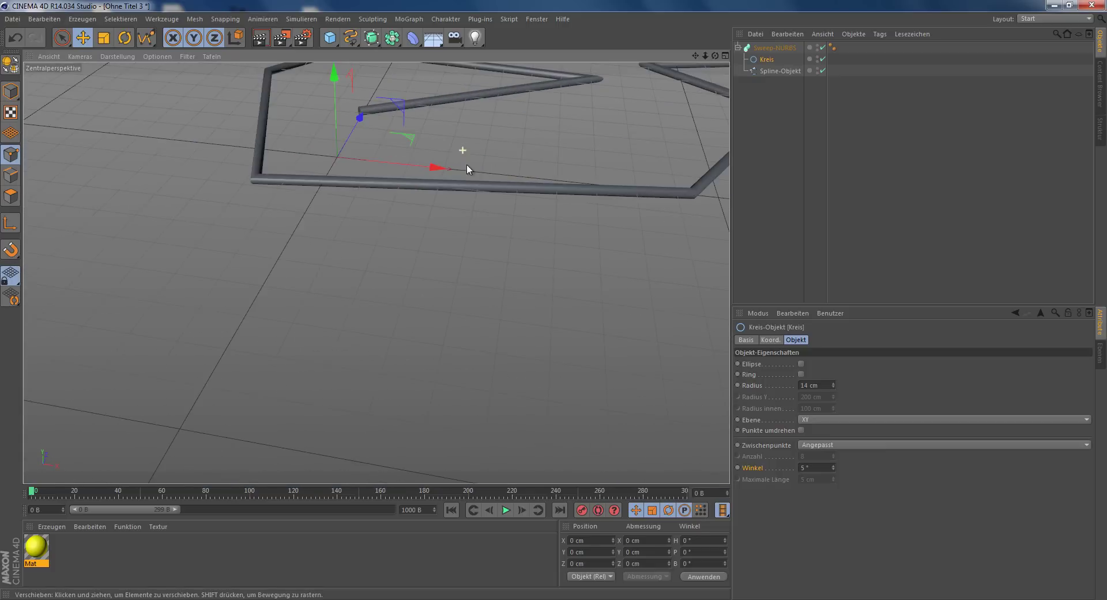
scroll(466, 164, up, 2)
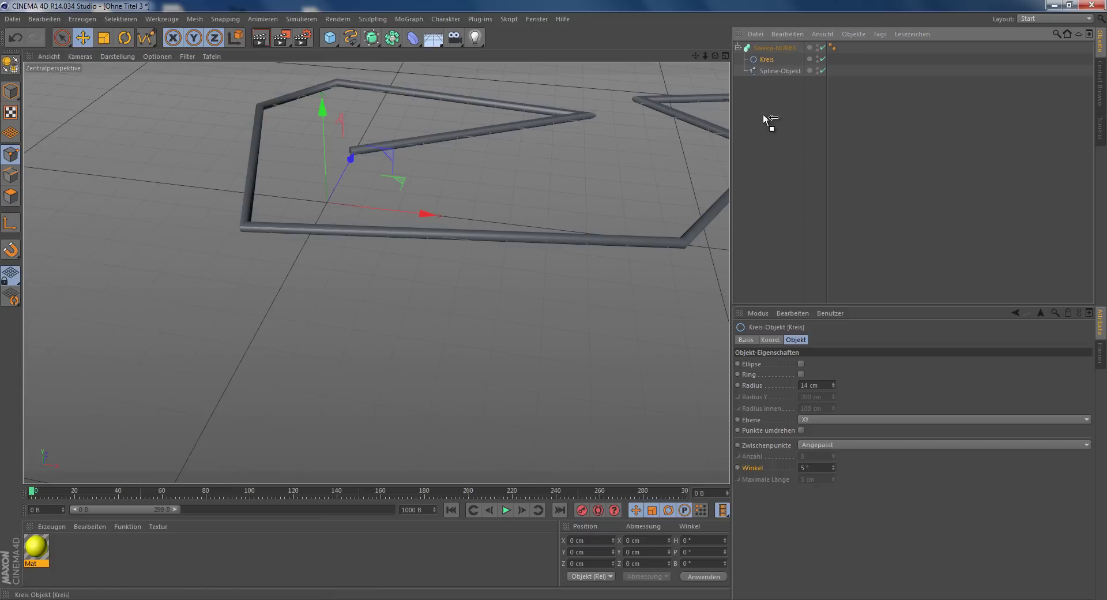
Delete the Kreis and put a six-sided 200 cm n-Eck into Sweep-NURBS below Spline-Objekt
drag(763, 115, 763, 117)
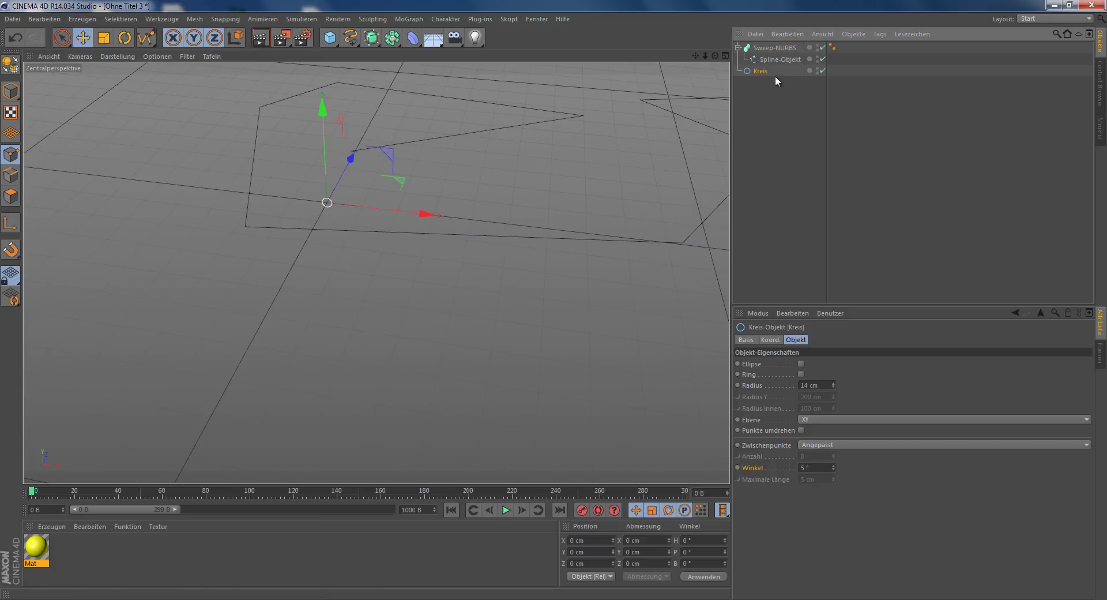
key(Delete)
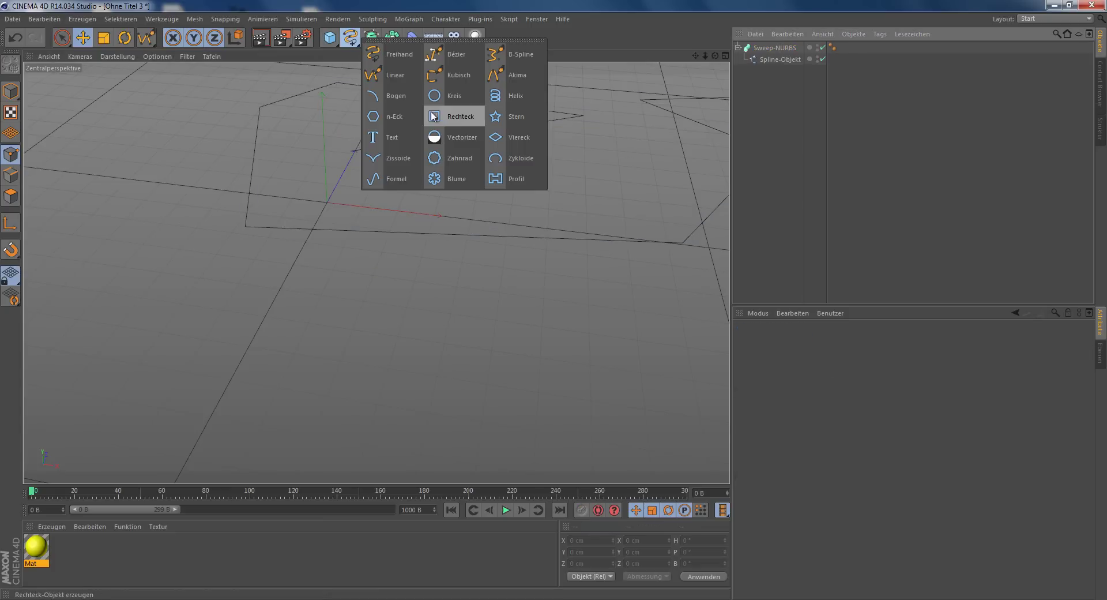
drag(349, 36, 398, 119)
drag(762, 48, 770, 69)
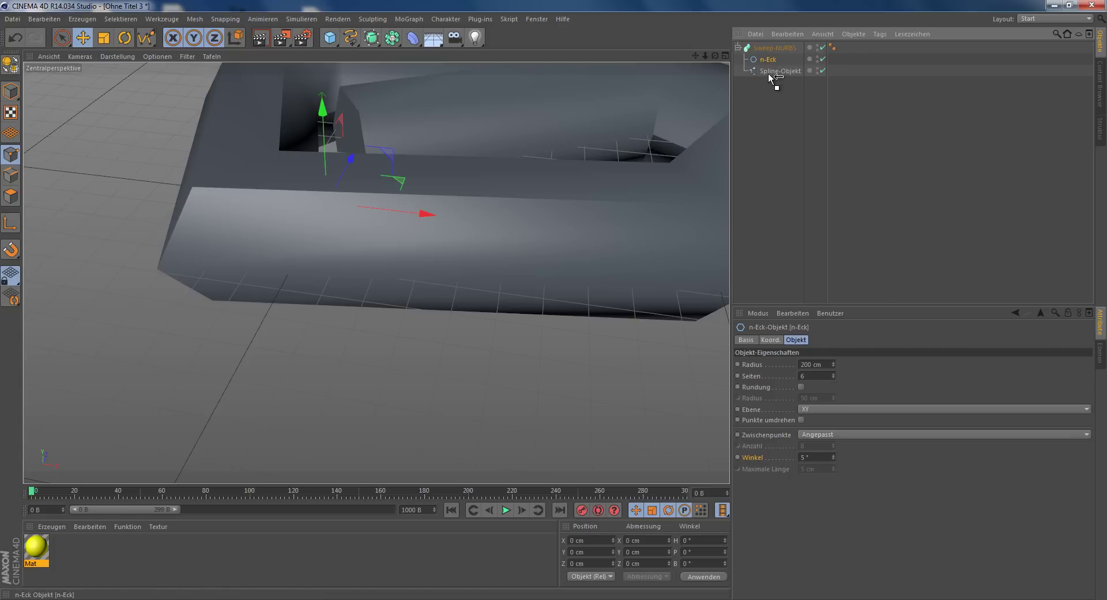
drag(768, 74, 769, 78)
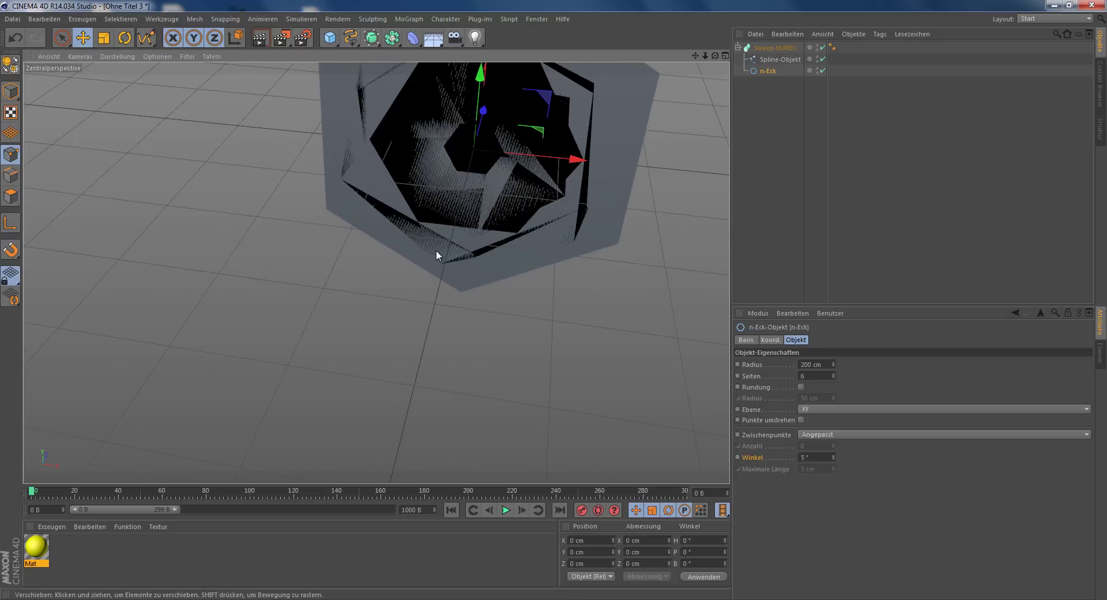
mouse_move(436, 250)
alt+mouse_down()
mouse_move(216, 342)
mouse_move(81, 272)
mouse_move(555, 303)
mouse_move(230, 240)
mouse_move(456, 289)
alt+mouse_up()
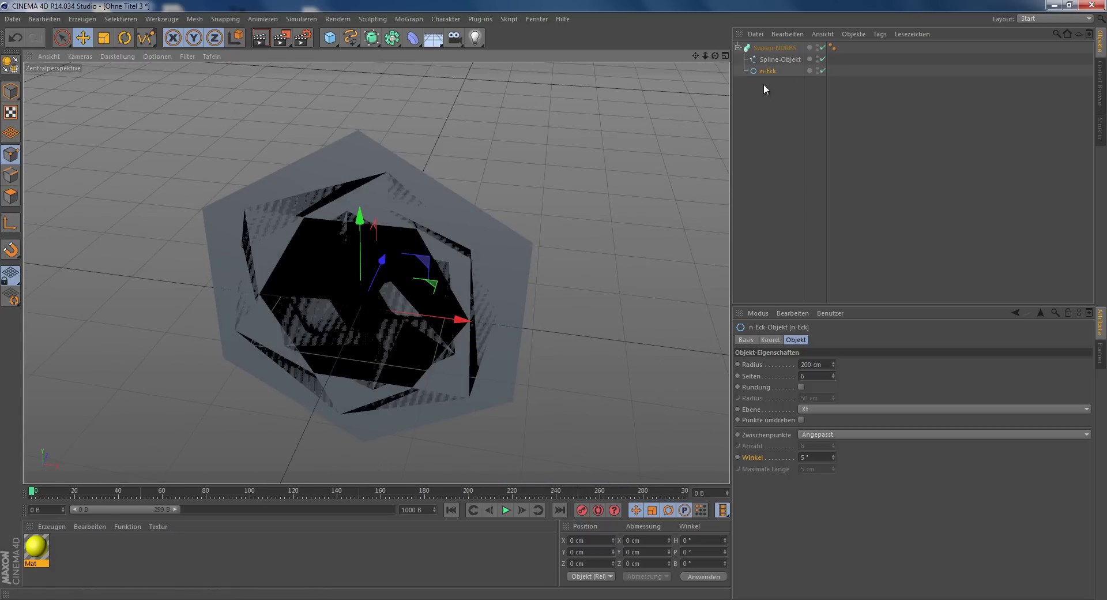
click(766, 71)
Make the n-Eck the sweep's profile above the path and set its Radius to 35 cm
drag(771, 60, 770, 57)
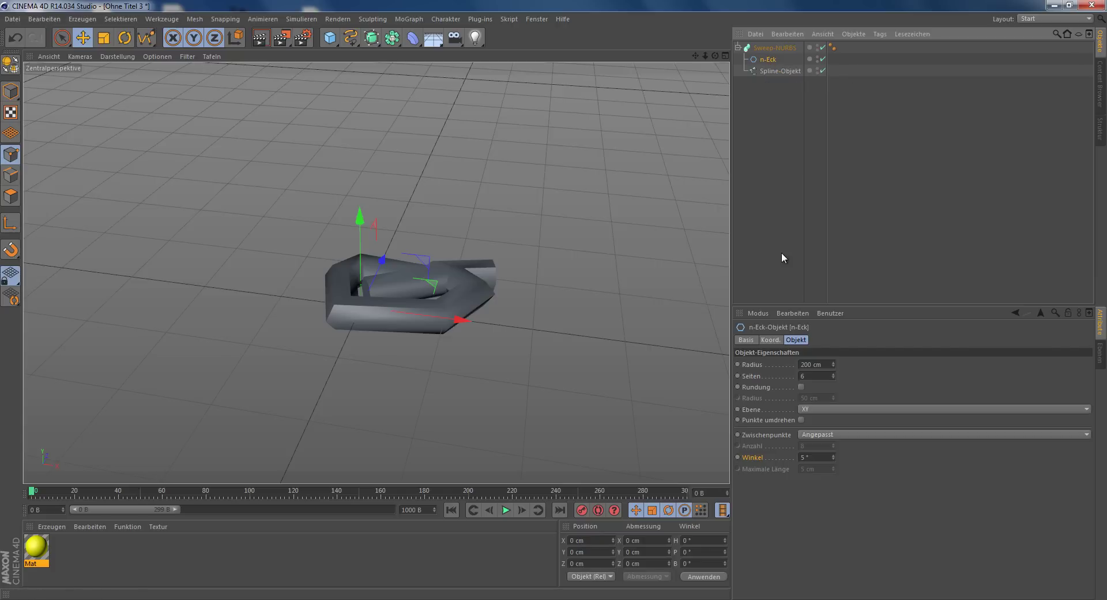
scroll(337, 188, up, 2)
scroll(346, 180, up, 2)
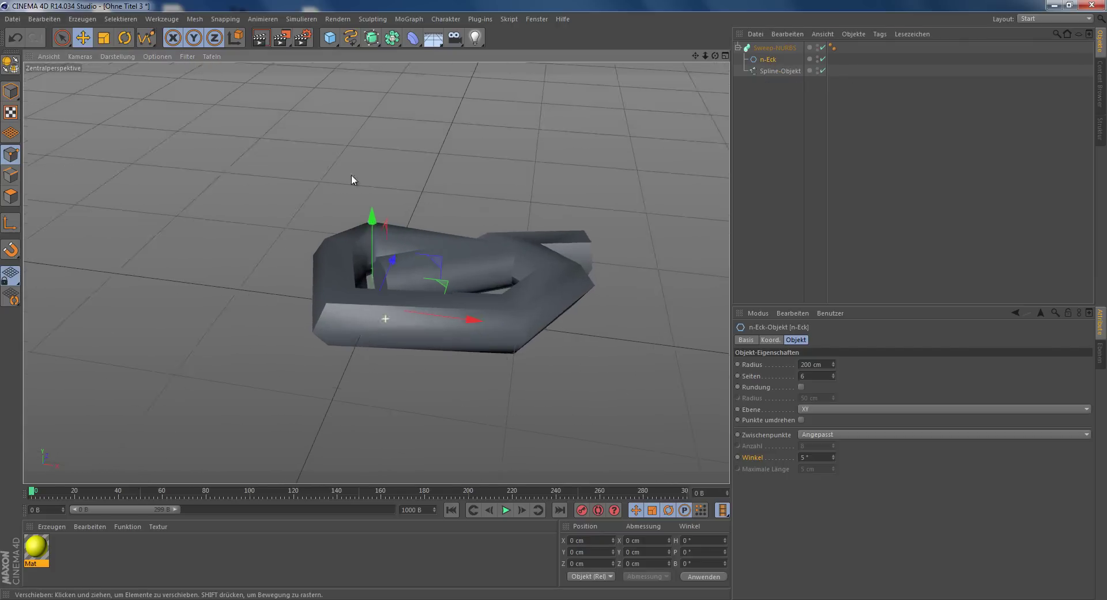
scroll(351, 175, up, 3)
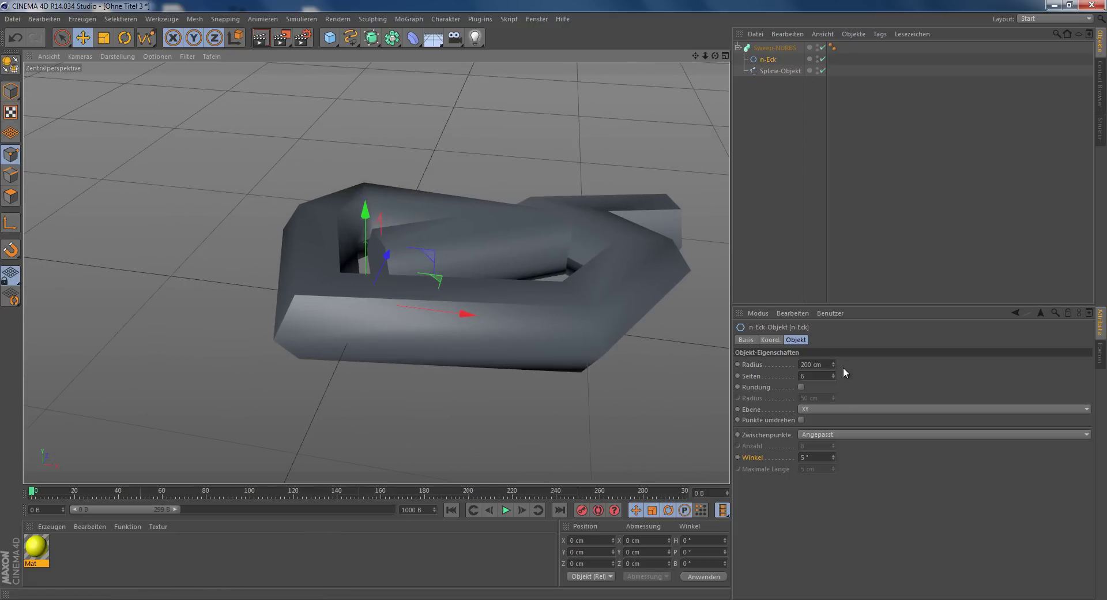
mouse_move(833, 364)
mouse_down()
mouse_move(833, 389)
mouse_move(832, 364)
mouse_up()
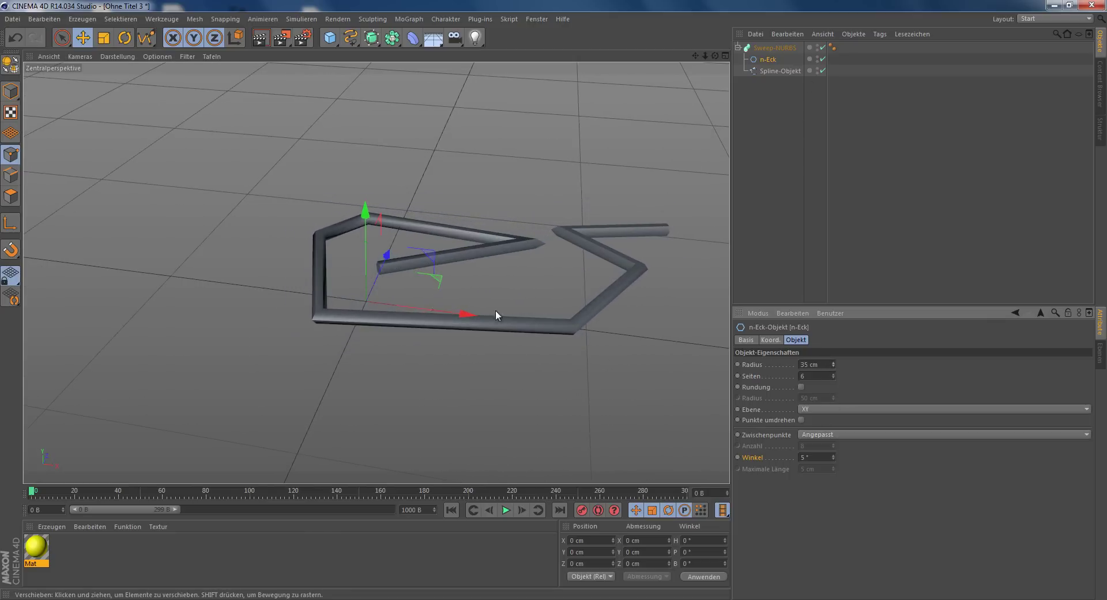
scroll(366, 311, up, 5)
scroll(361, 370, up, 2)
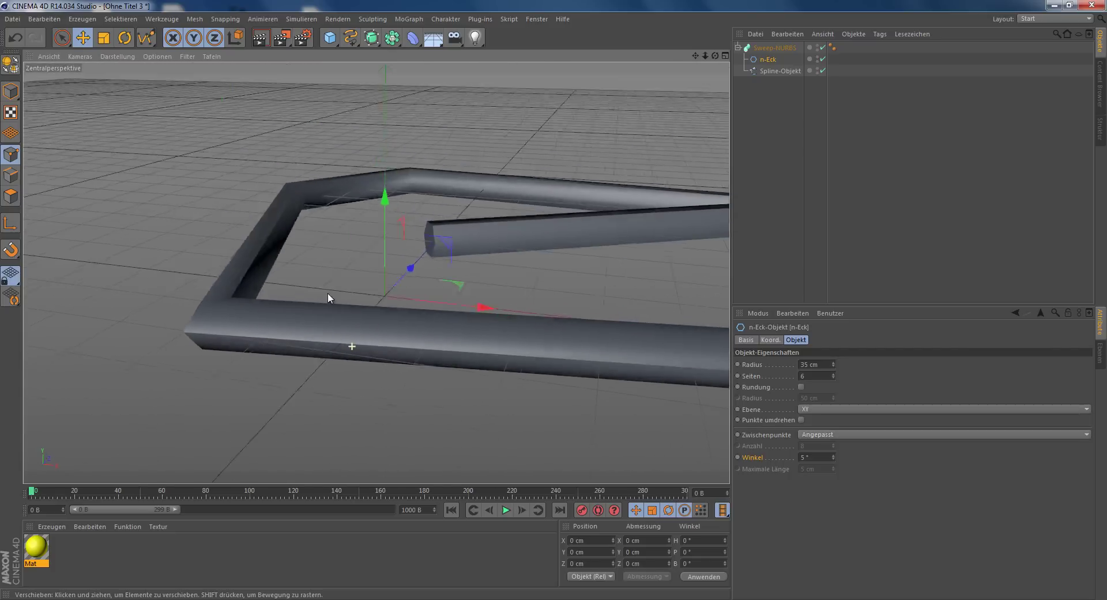
Try several Seiten values, including 2, then settle on 3 sides for a triangular strip
mouse_move(328, 298)
alt+mouse_down()
mouse_move(287, 225)
mouse_move(119, 180)
mouse_move(99, 239)
mouse_move(222, 313)
mouse_move(348, 279)
alt+mouse_up()
scroll(348, 279, down, 5)
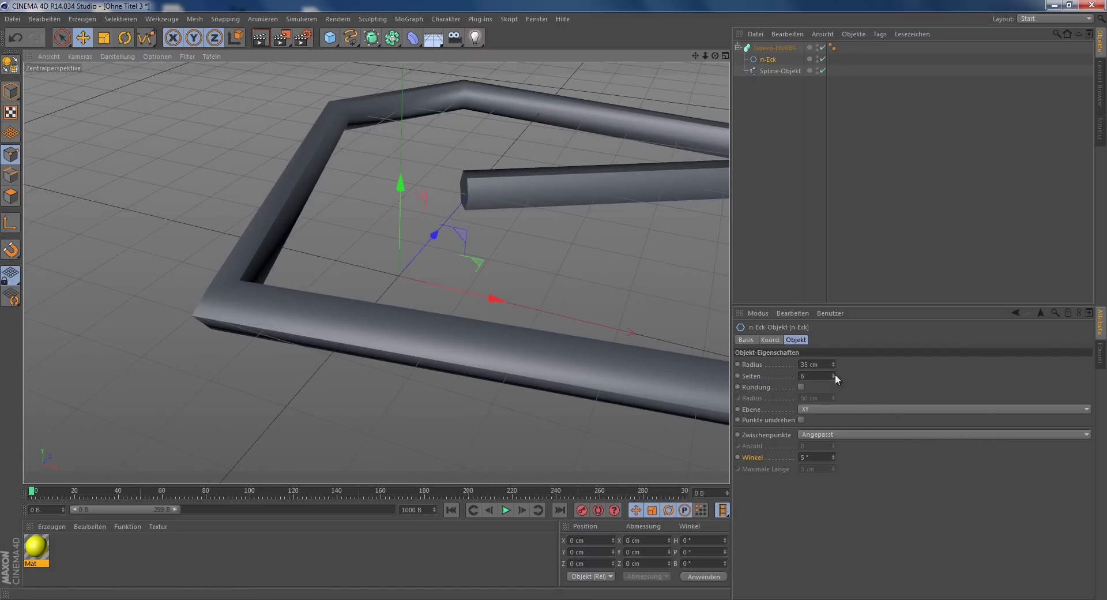
drag(835, 374, 836, 373)
mouse_move(519, 384)
alt+mouse_down()
mouse_move(373, 230)
mouse_move(279, 200)
mouse_move(227, 230)
mouse_move(240, 267)
mouse_move(357, 305)
mouse_move(920, 396)
alt+mouse_up()
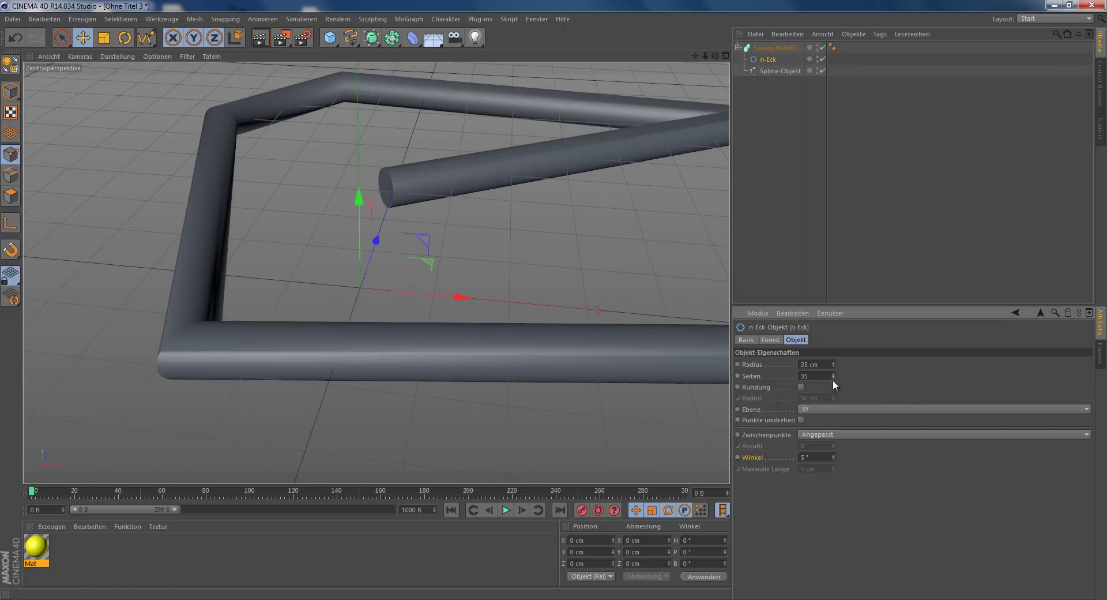
drag(833, 376, 833, 379)
mouse_move(362, 357)
alt+mouse_down()
mouse_move(393, 275)
mouse_move(411, 95)
mouse_move(413, 292)
mouse_move(415, 248)
alt+mouse_up()
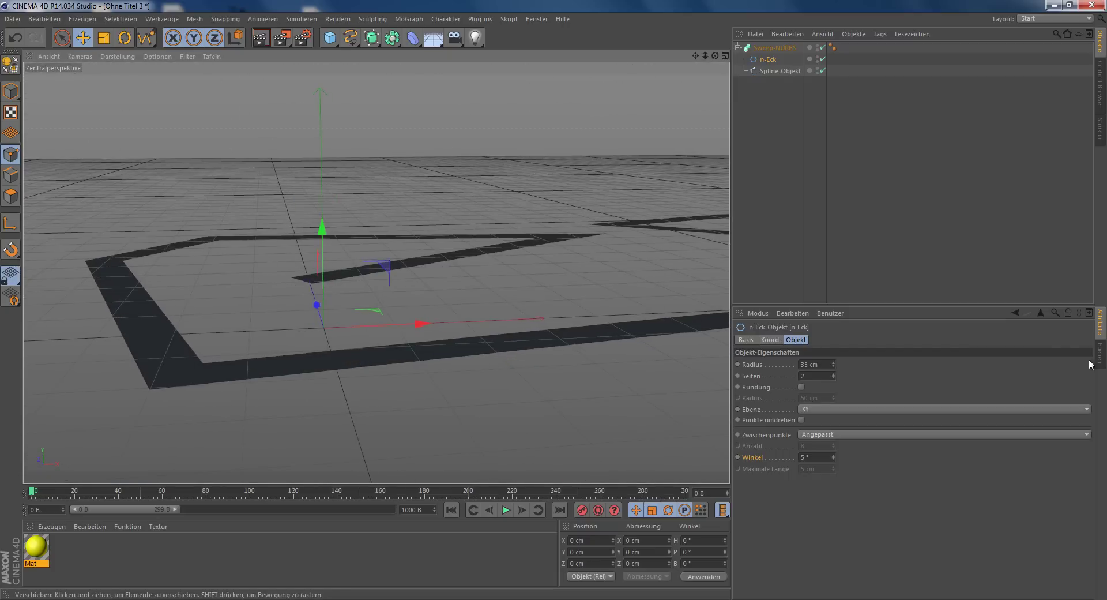
click(833, 374)
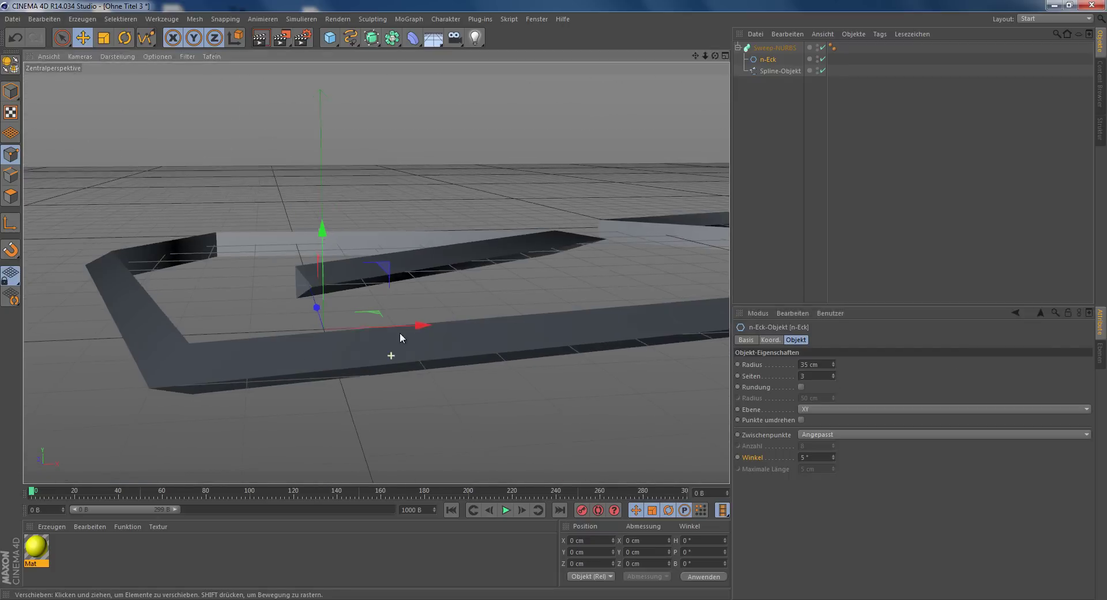
Render a low-angle preview of the triangular strip
mouse_move(399, 332)
alt+mouse_down()
mouse_move(558, 199)
mouse_move(519, 330)
alt+mouse_up()
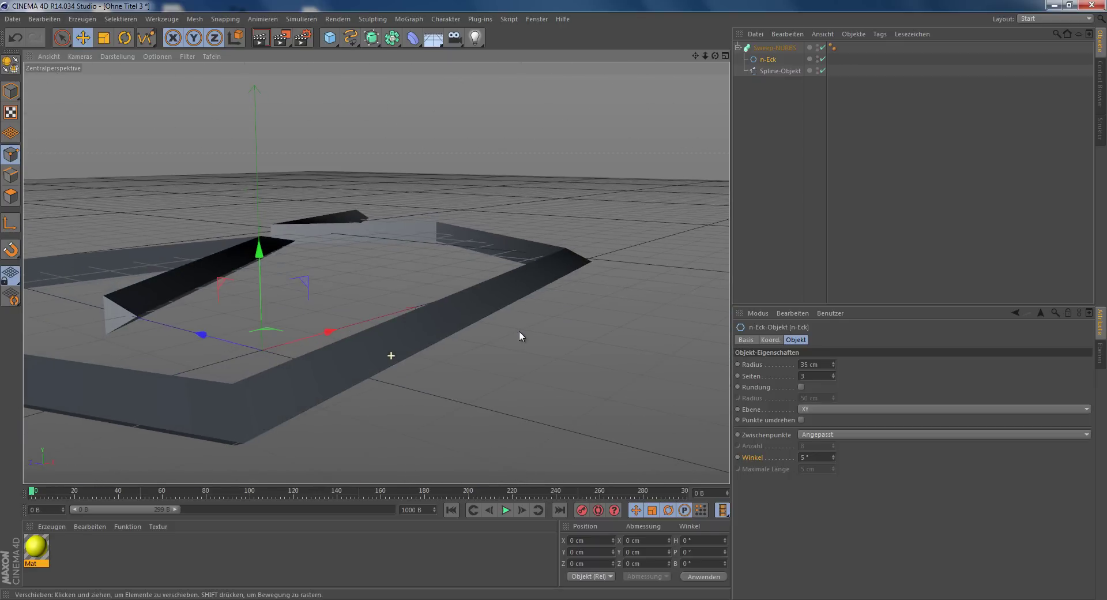
click(261, 39)
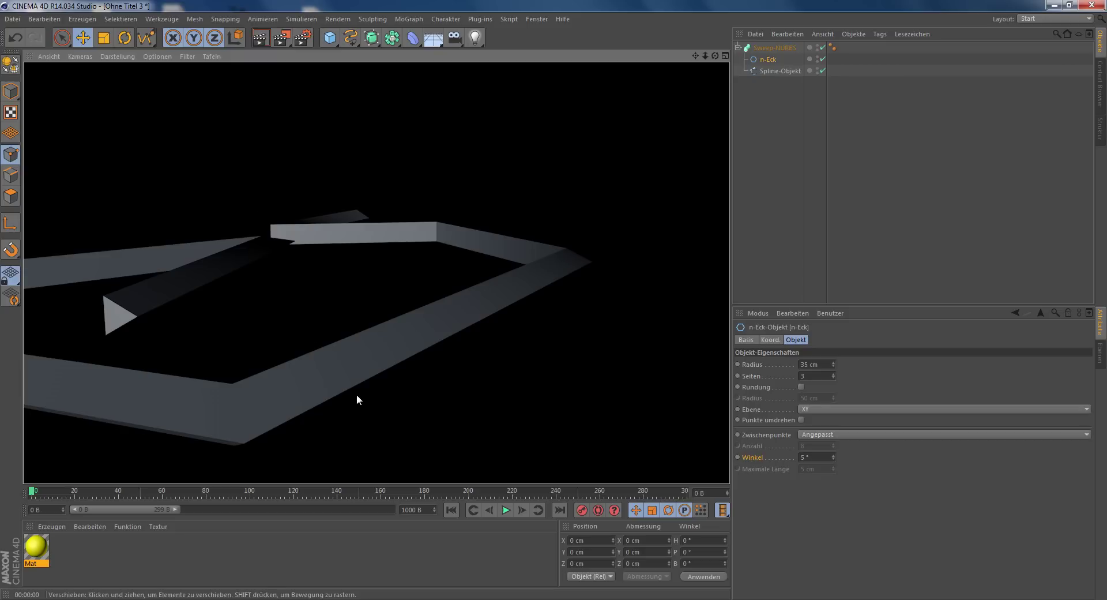
mouse_move(345, 300)
alt+mouse_down()
mouse_move(246, 343)
mouse_move(356, 281)
alt+mouse_up()
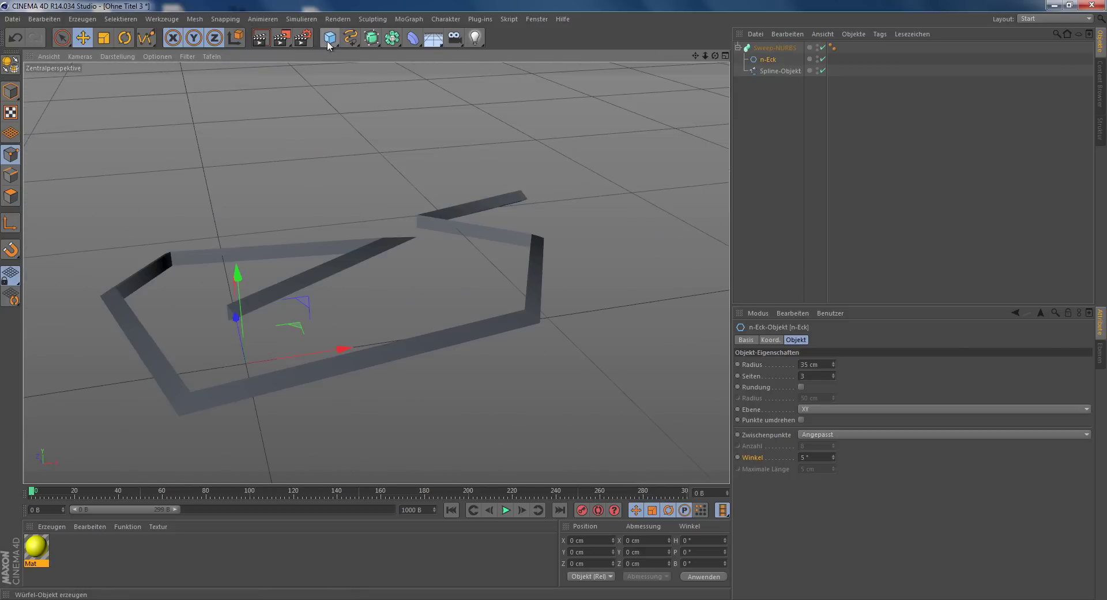
click(350, 38)
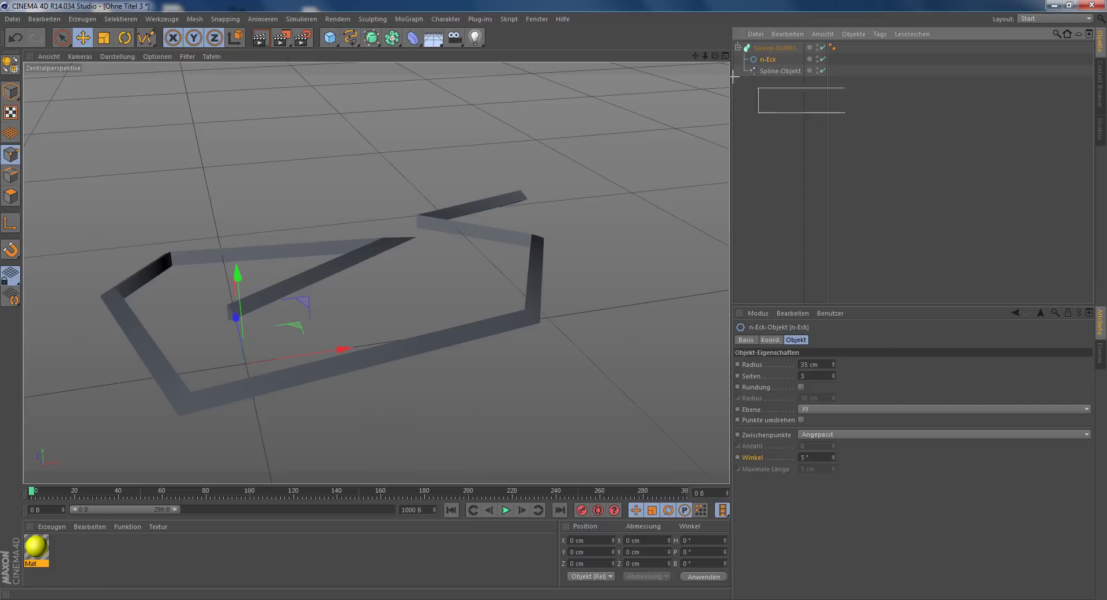
Delete all three objects and add a new Text spline to the scene
mouse_move(845, 112)
mouse_down()
mouse_move(776, 127)
mouse_move(729, 22)
mouse_up()
key(Delete)
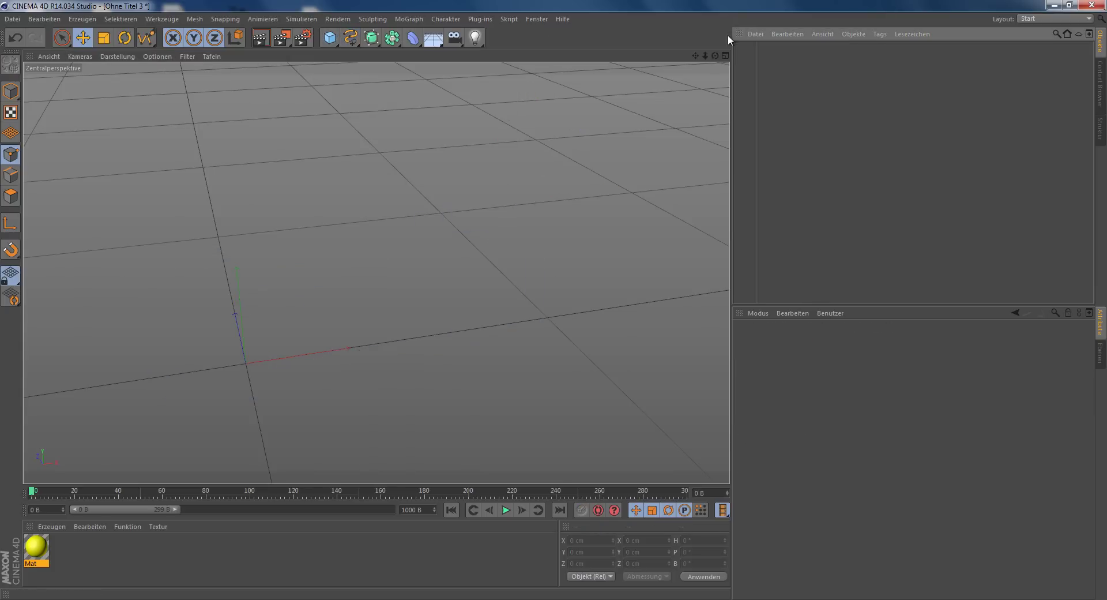
click(352, 38)
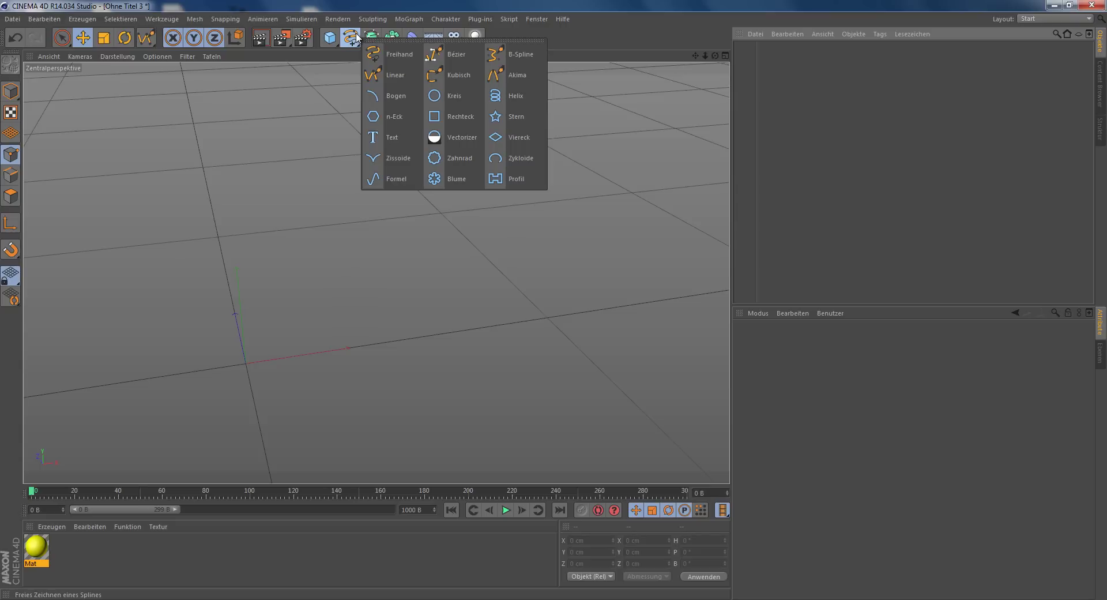
click(394, 139)
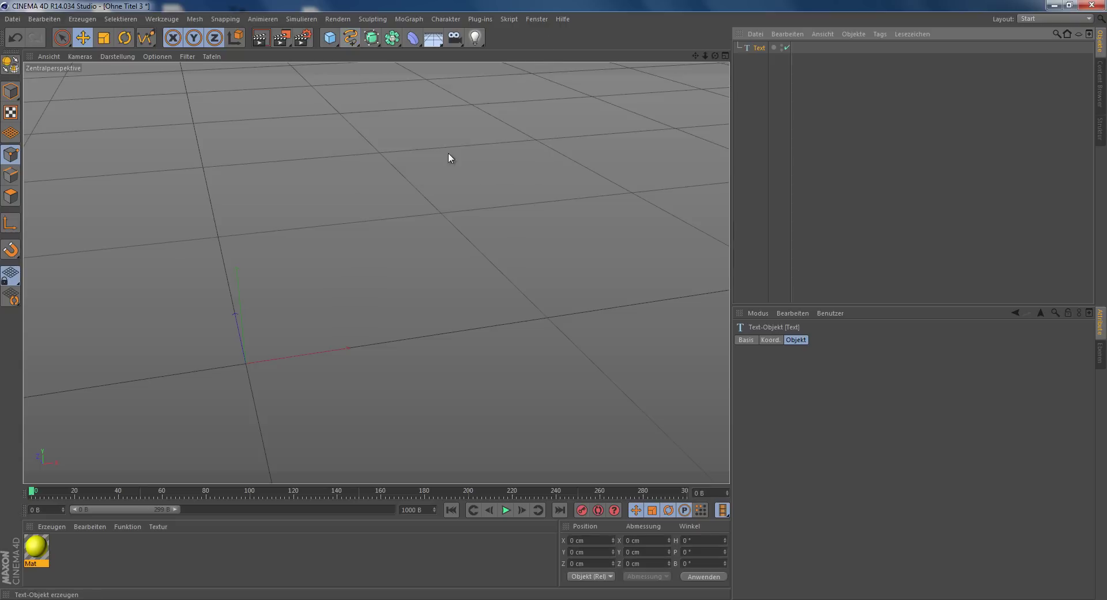
mouse_move(220, 343)
alt+mouse_down()
mouse_move(195, 109)
mouse_move(300, 345)
mouse_move(554, 300)
mouse_move(404, 242)
alt+mouse_up()
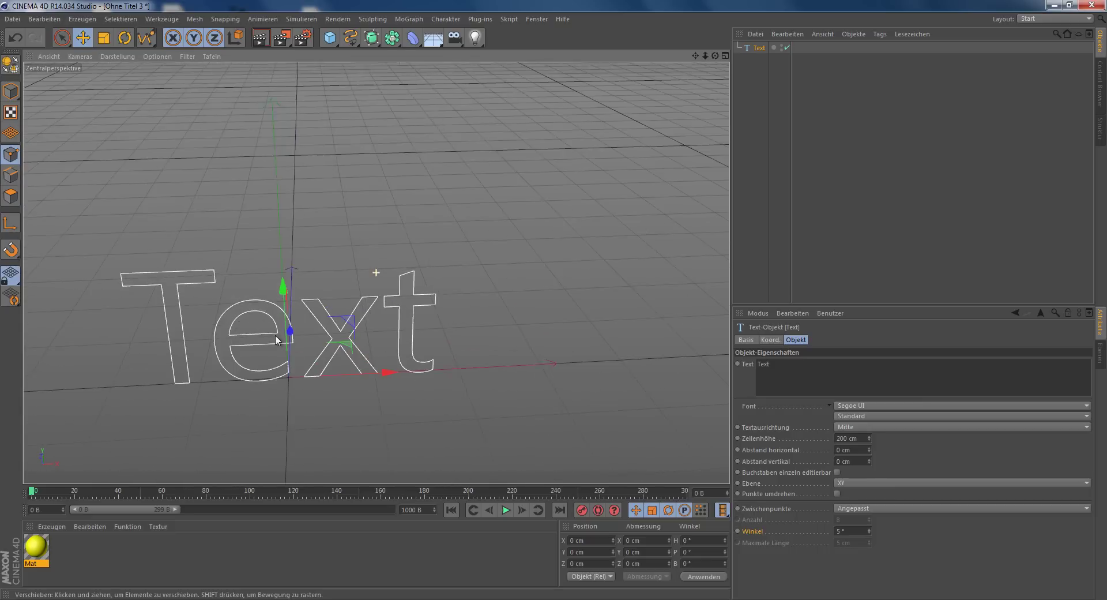
Clear the rendered preview and select the Text object to show its attributes
click(267, 38)
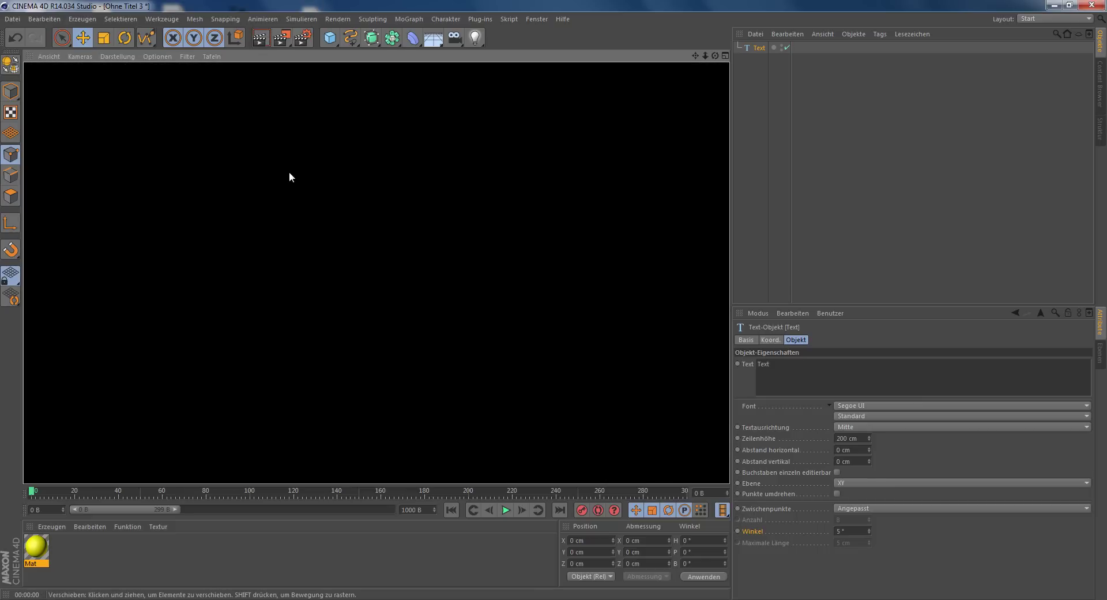
click(755, 175)
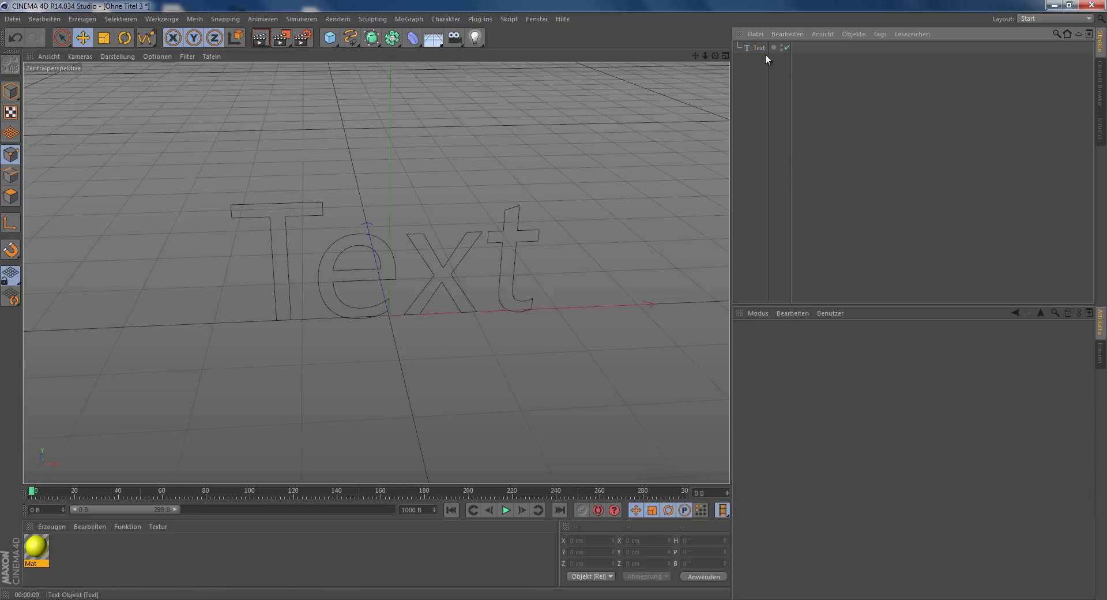
click(755, 47)
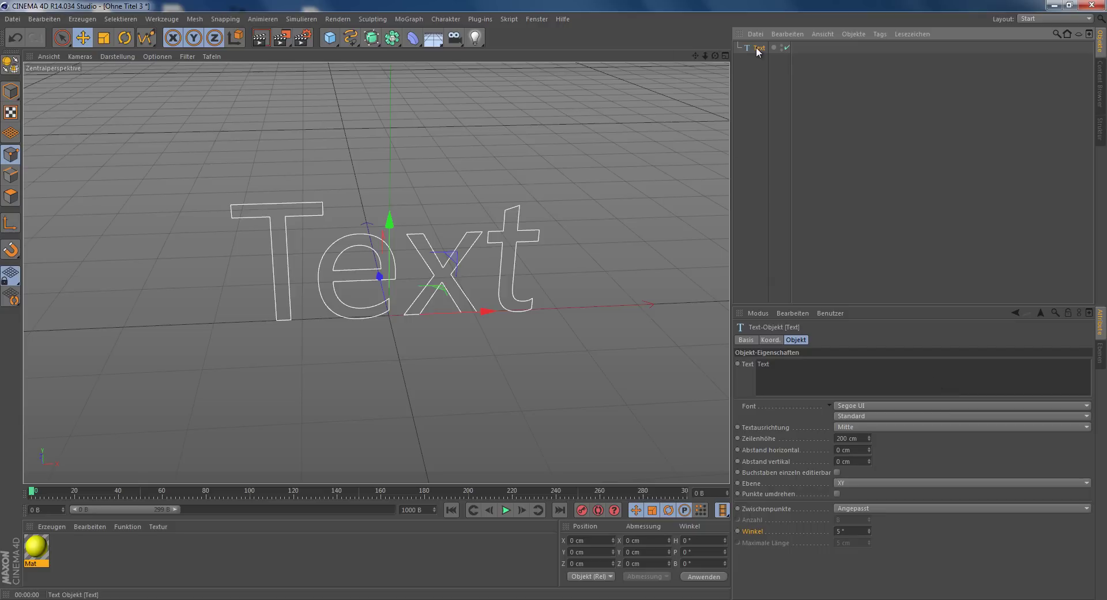
Replace the word 'Text' with 'Cinema 4D' and frame the view on the lettering
double_click(763, 364)
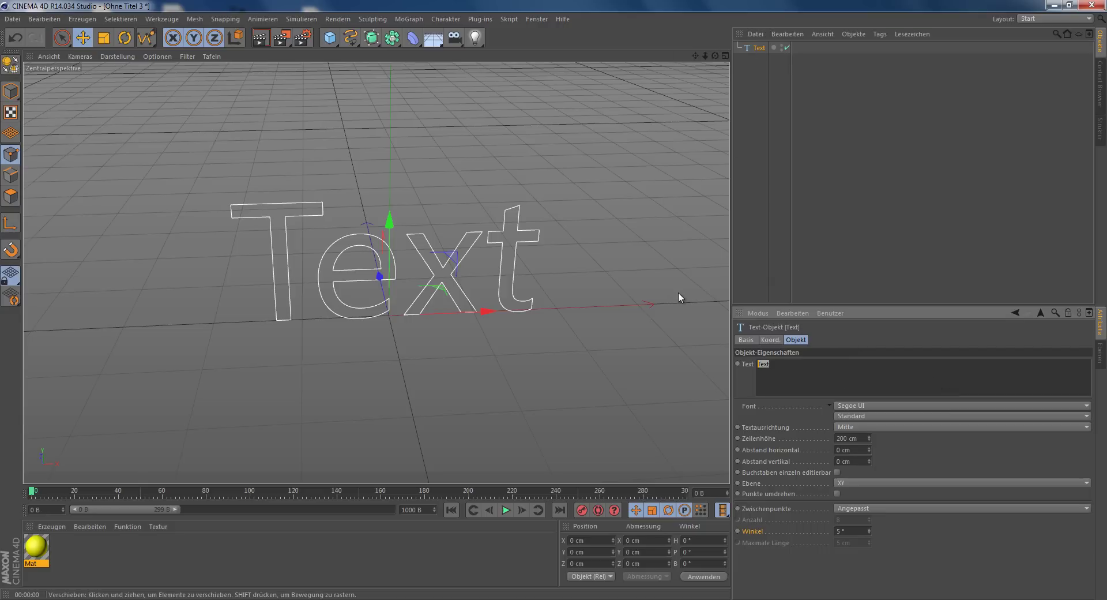
text(Ci)
text(neam)
key(BackSpace)
key(BackSpace)
text(ma 4D)
click(885, 331)
key(h)
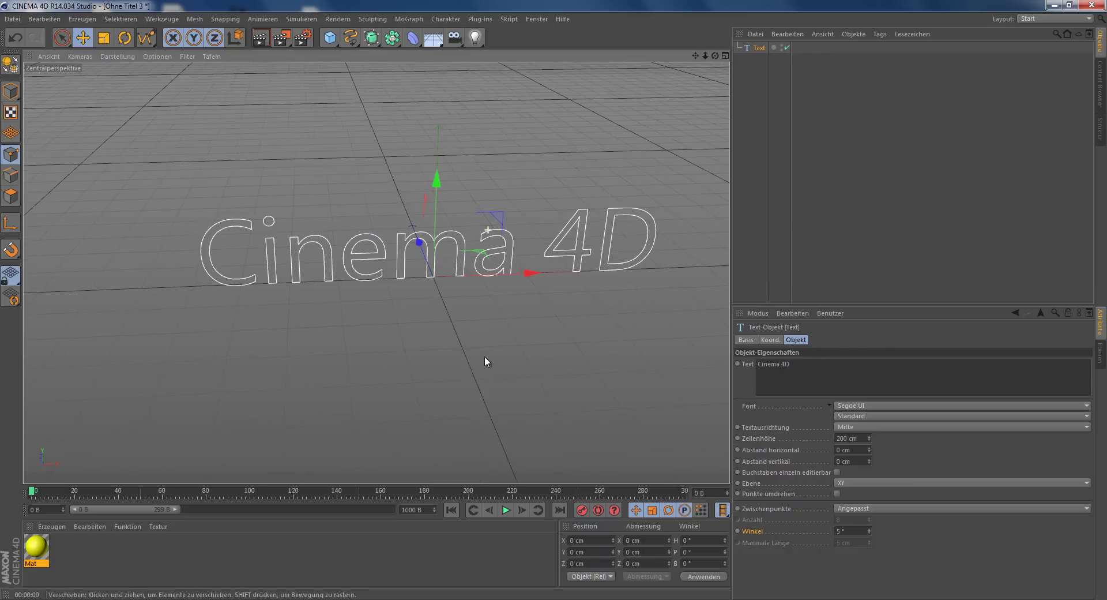
scroll(529, 238, down, 2)
scroll(522, 240, up, 4)
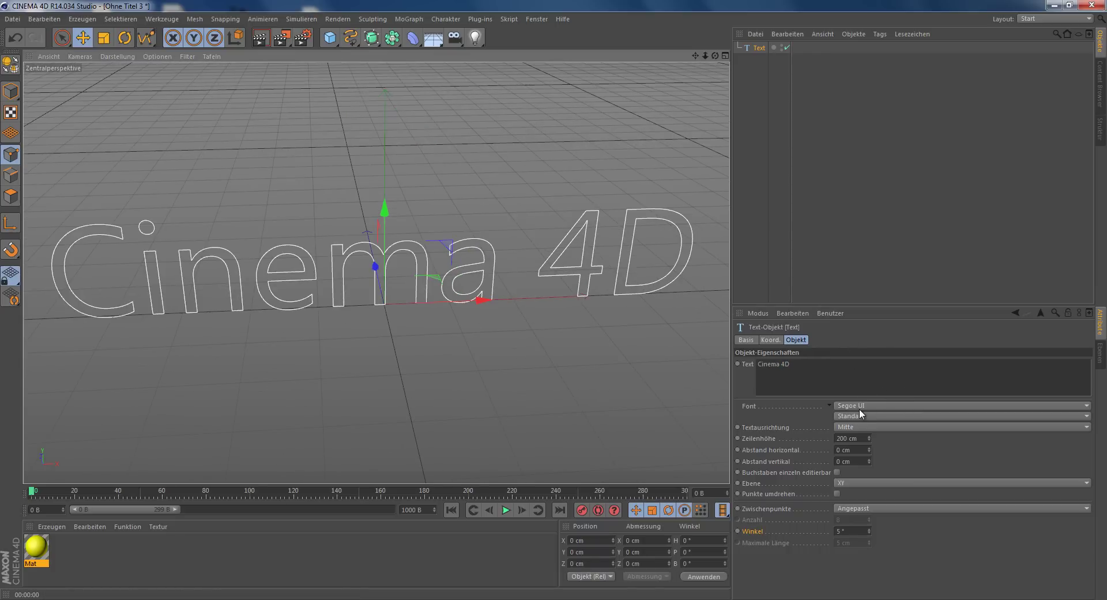
click(859, 408)
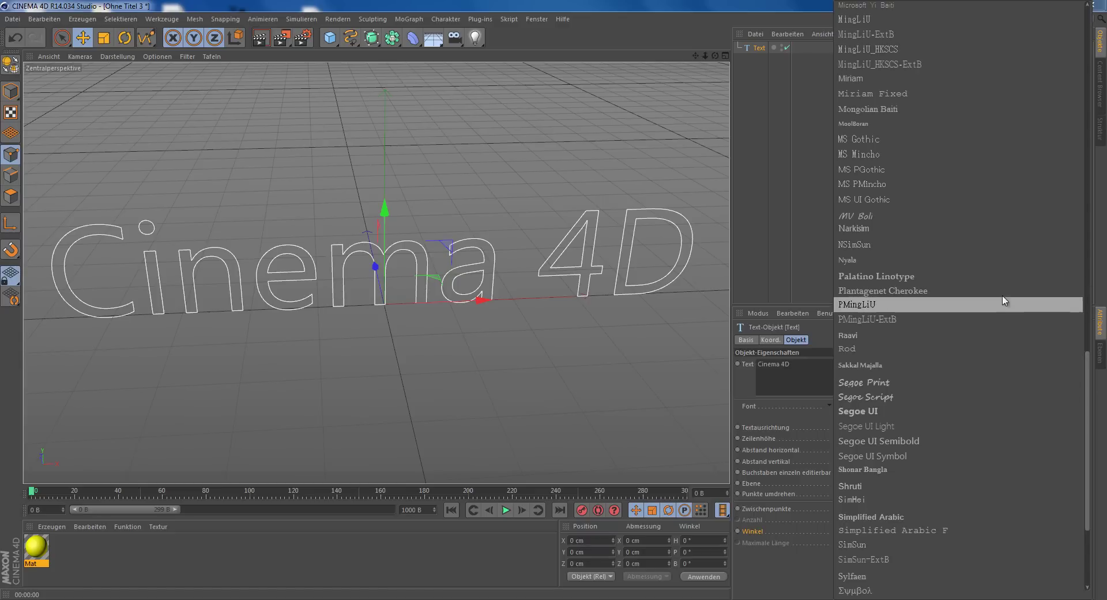
scroll(1003, 299, up, 9)
scroll(1006, 291, up, 1)
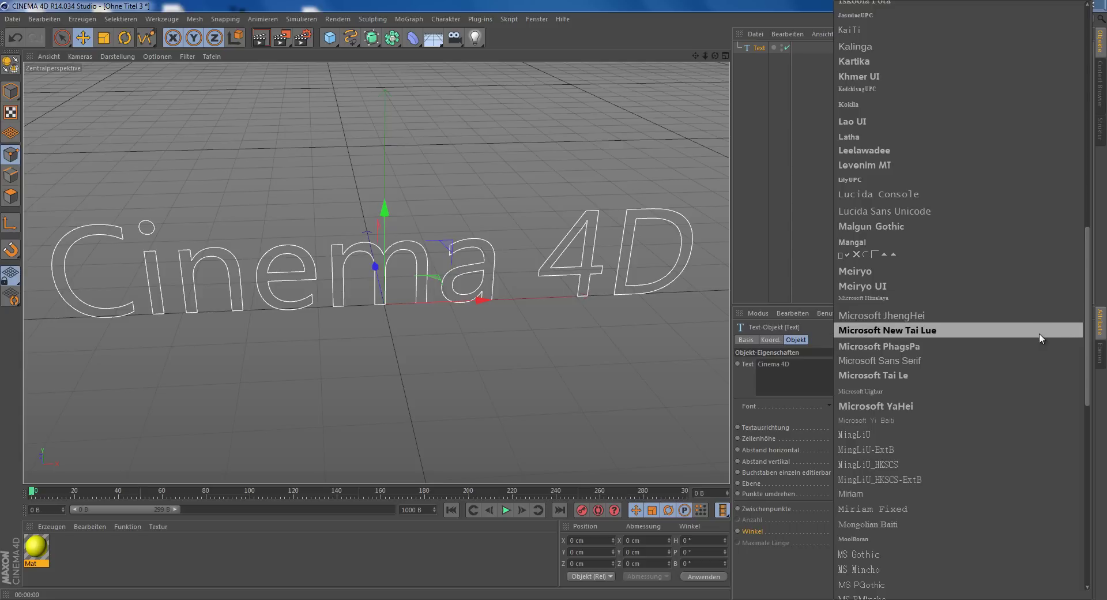
scroll(1047, 360, down, 3)
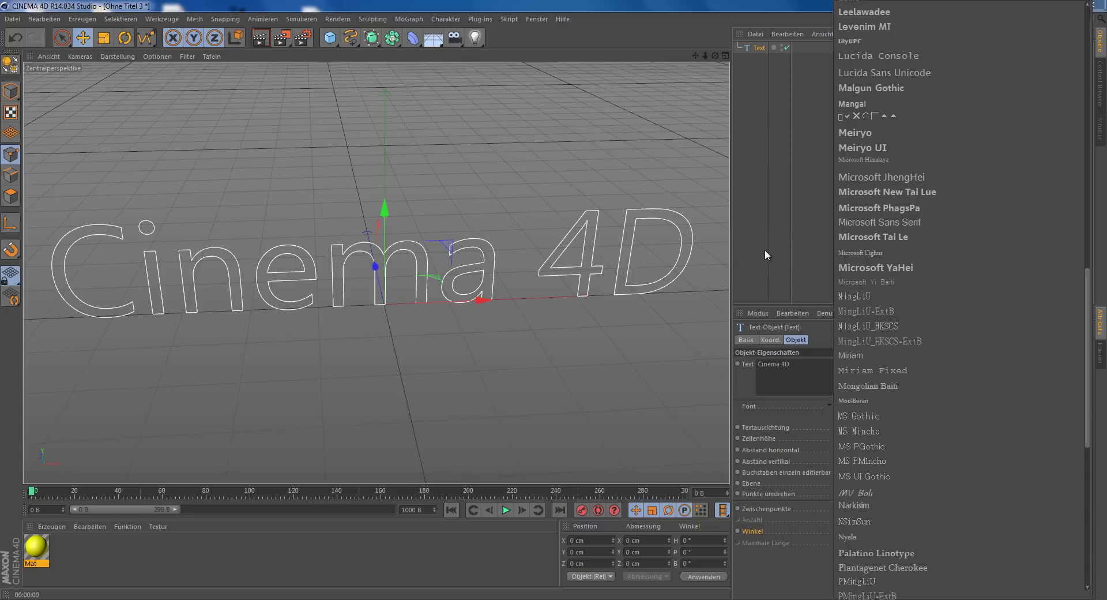
scroll(889, 232, up, 9)
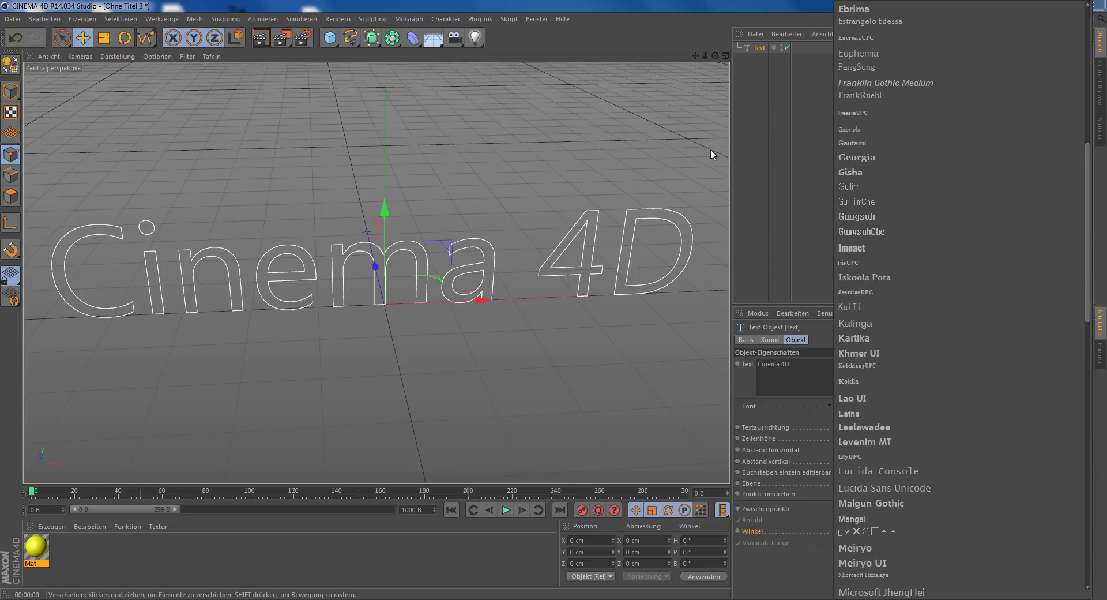
click(752, 192)
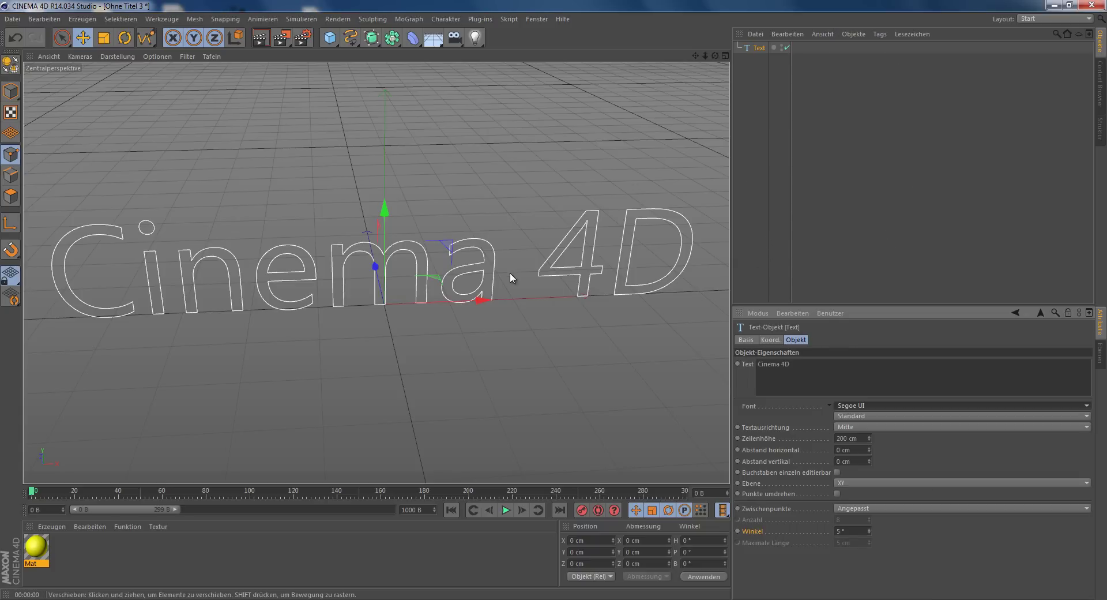
alt+drag(406, 220, 403, 249)
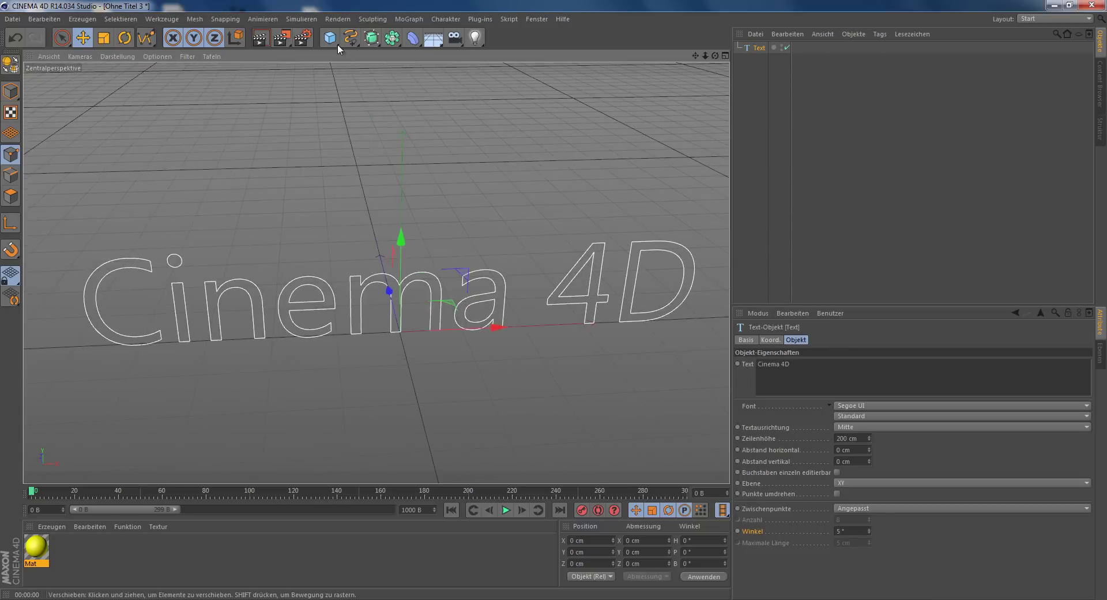
Add a Sweep-NURBS and a Kreis spline, and place Kreis and Text under the sweep
click(371, 37)
click(415, 95)
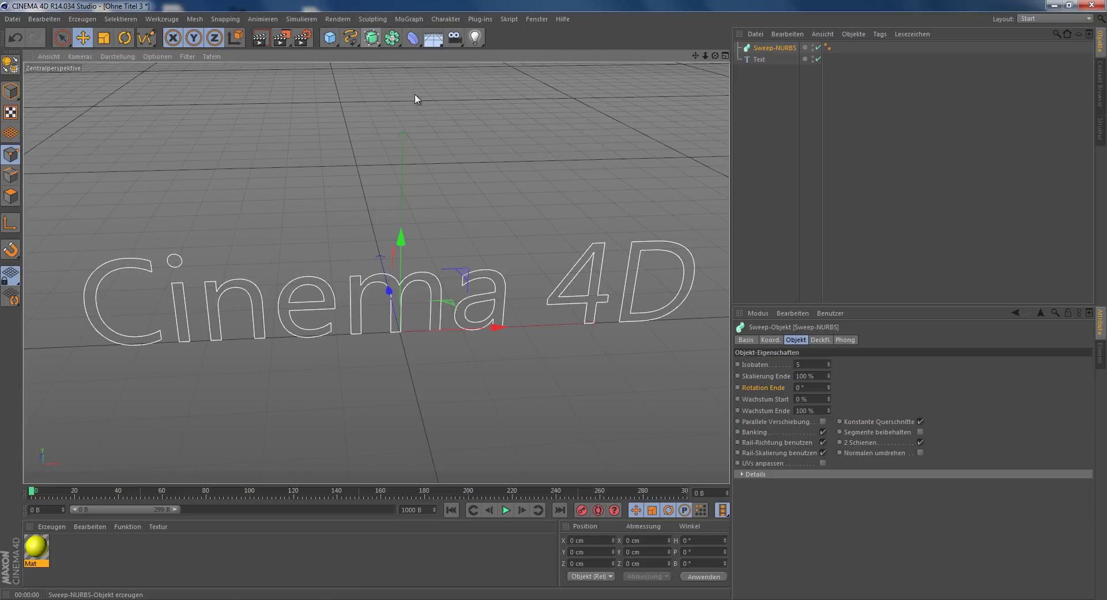
click(350, 37)
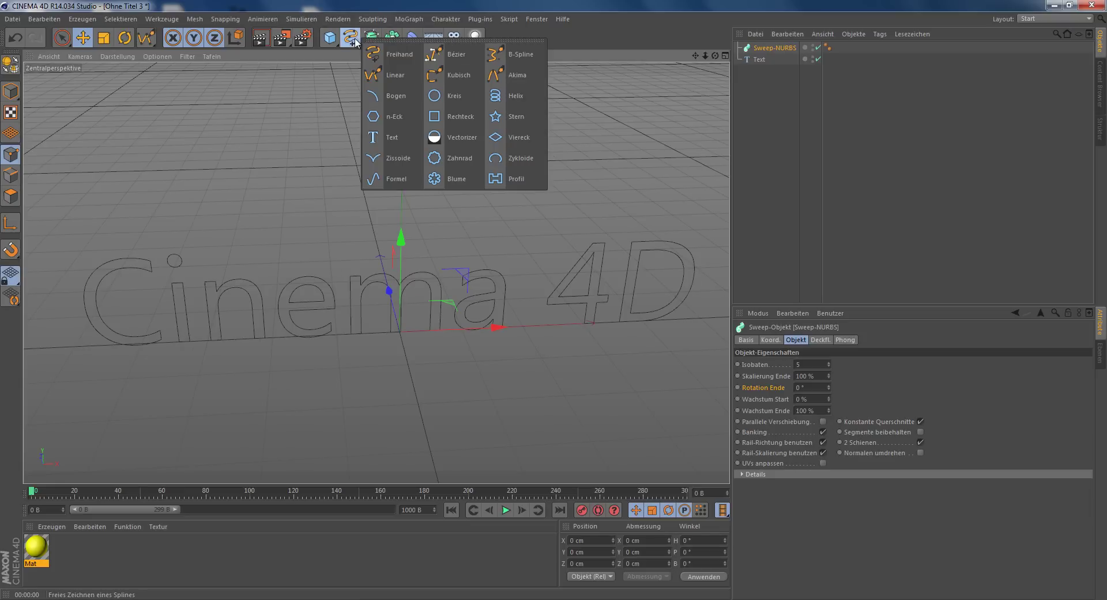
click(469, 99)
click(758, 71)
ctrl+click(761, 47)
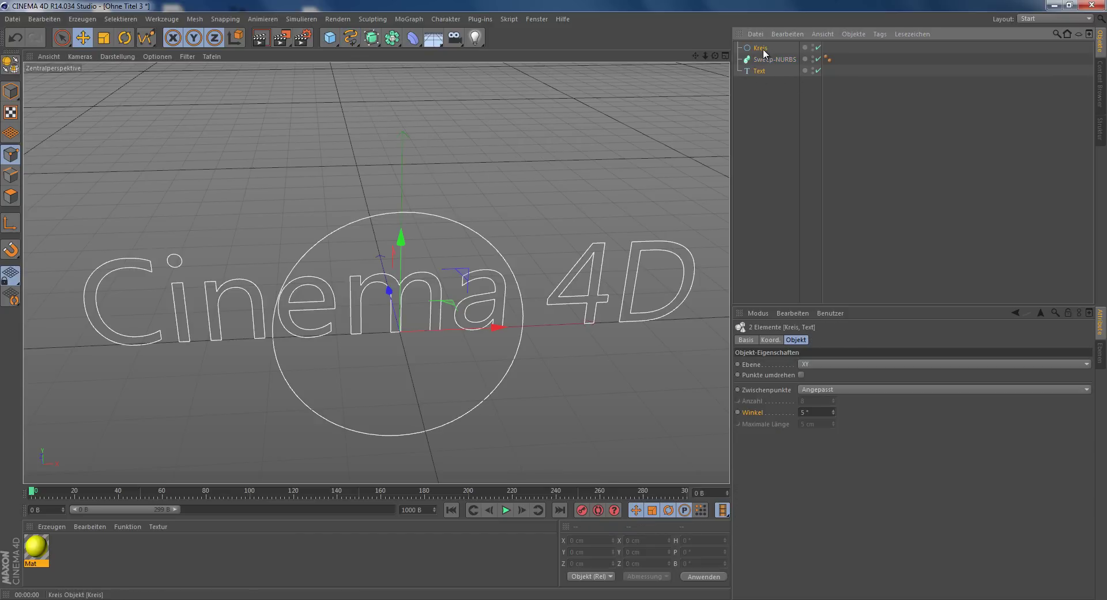
drag(761, 47, 766, 62)
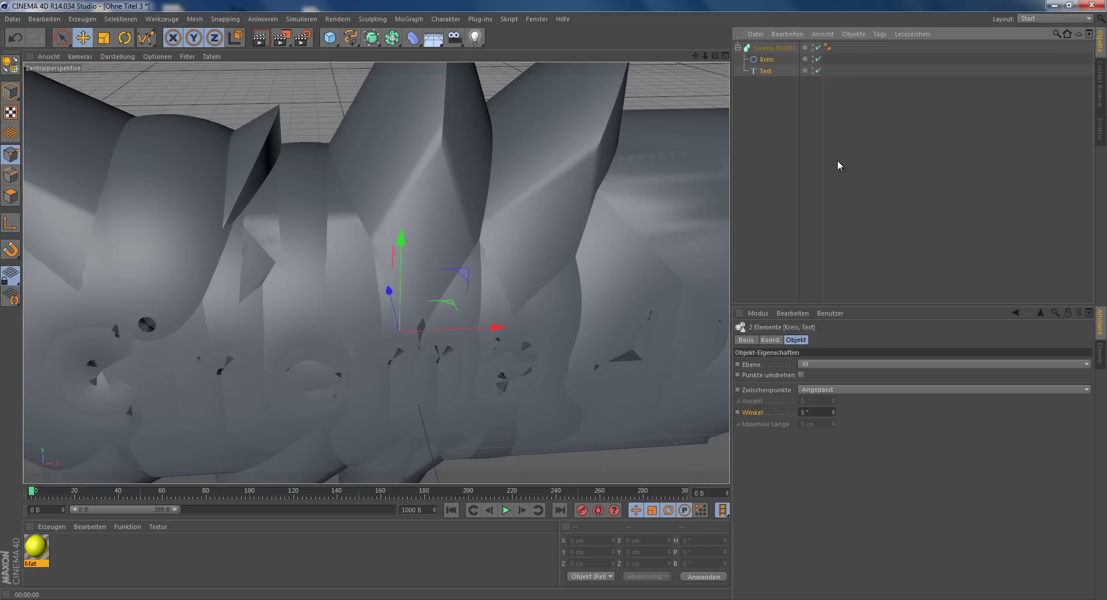
Set the Kreis Radius to 4 cm for thin tube lettering
click(766, 59)
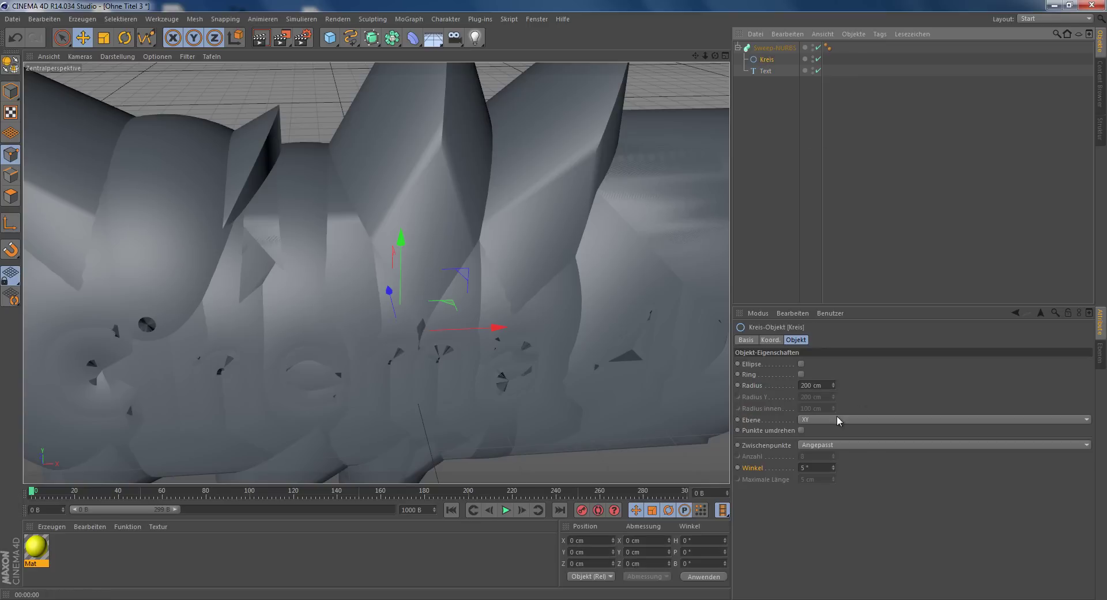
drag(833, 385, 835, 383)
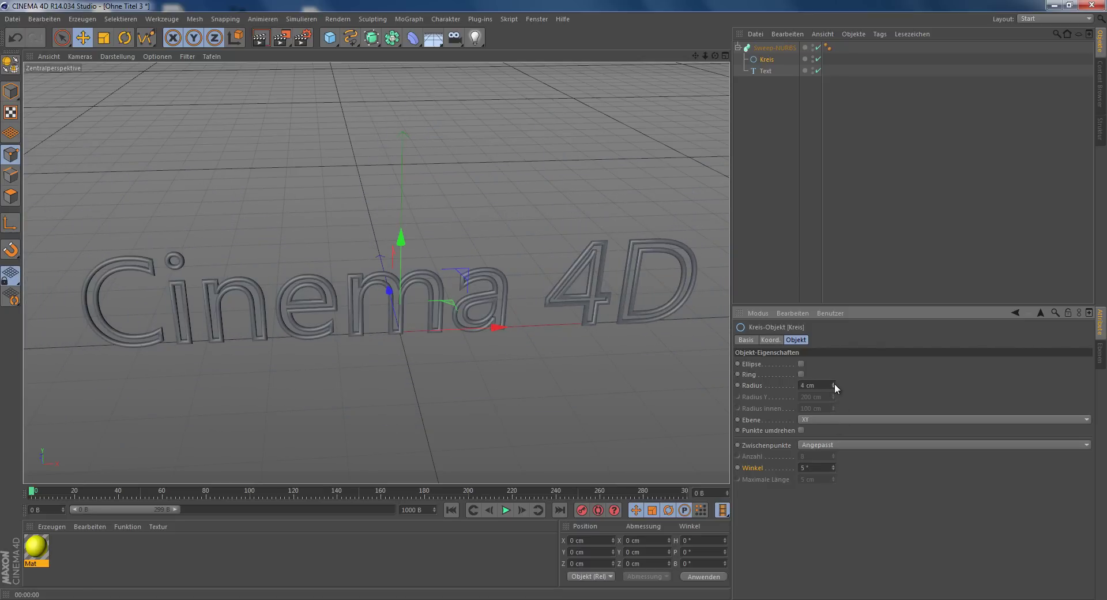
click(893, 208)
mouse_move(298, 164)
alt+mouse_down()
mouse_move(376, 264)
mouse_move(270, 191)
mouse_move(180, 246)
mouse_move(148, 230)
mouse_move(316, 233)
mouse_move(339, 369)
mouse_move(378, 279)
mouse_move(394, 312)
alt+mouse_up()
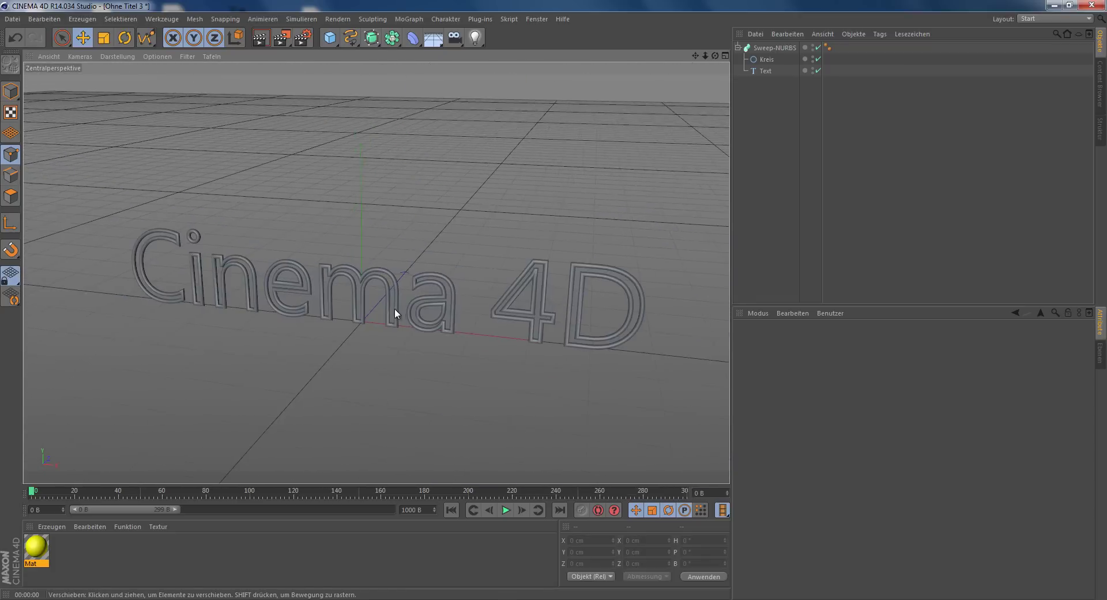
Apply the yellow Mat material to the Sweep-NURBS and confirm it in a render
click(260, 38)
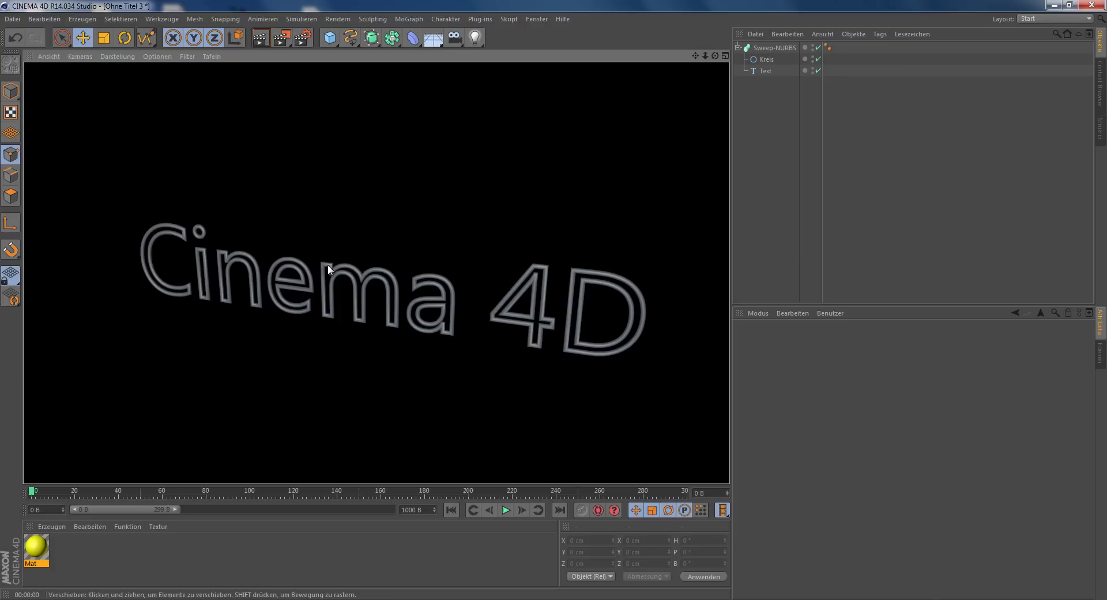
drag(36, 548, 455, 300)
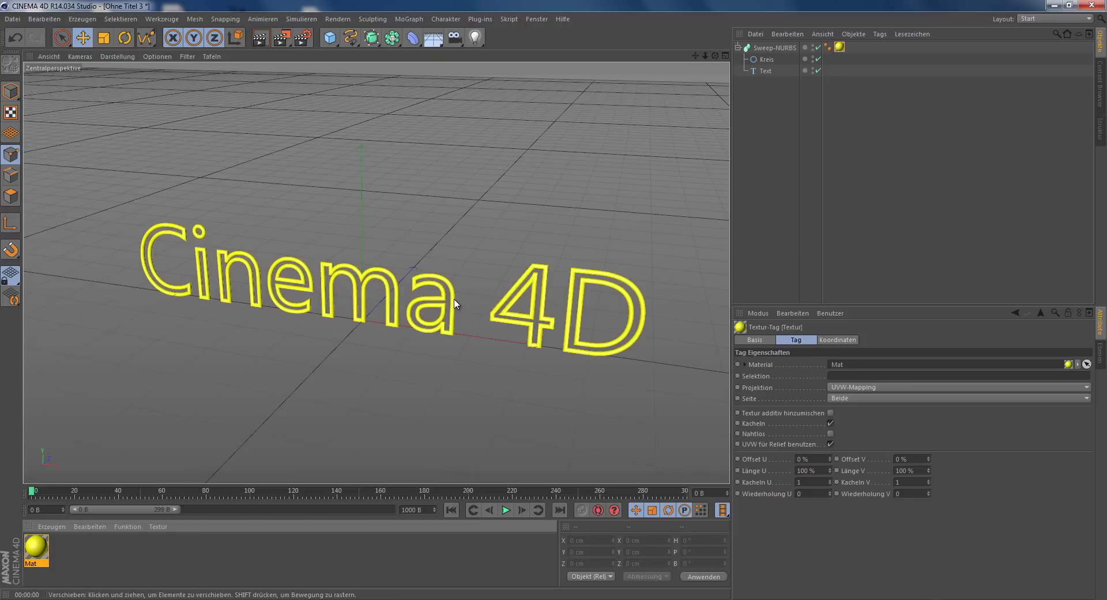
click(256, 38)
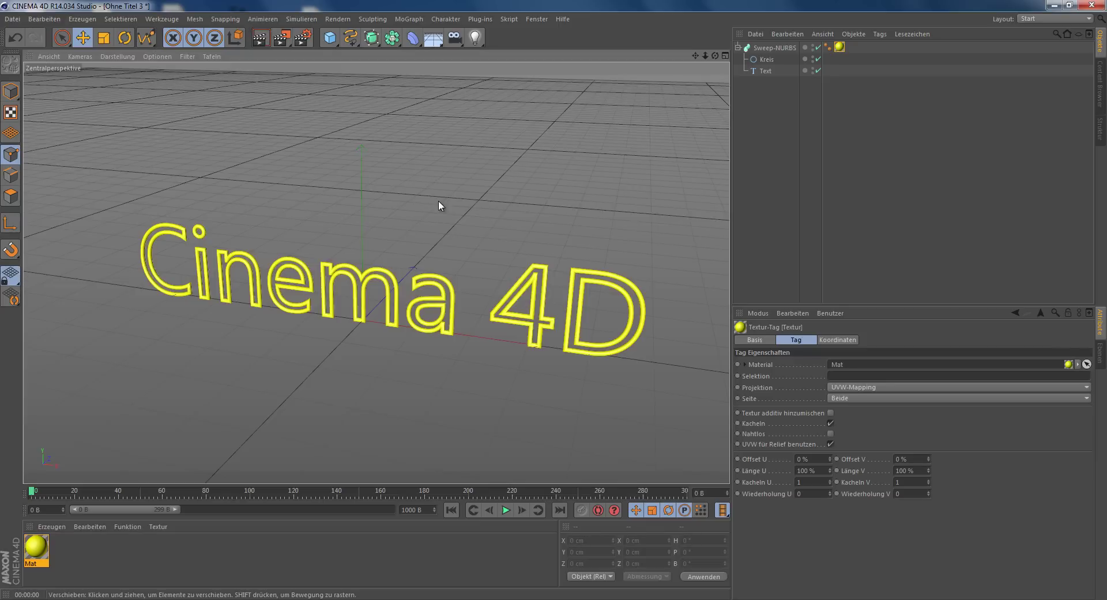
mouse_move(440, 205)
alt+mouse_down()
mouse_move(645, 294)
mouse_move(358, 211)
mouse_move(477, 150)
alt+mouse_up()
click(774, 47)
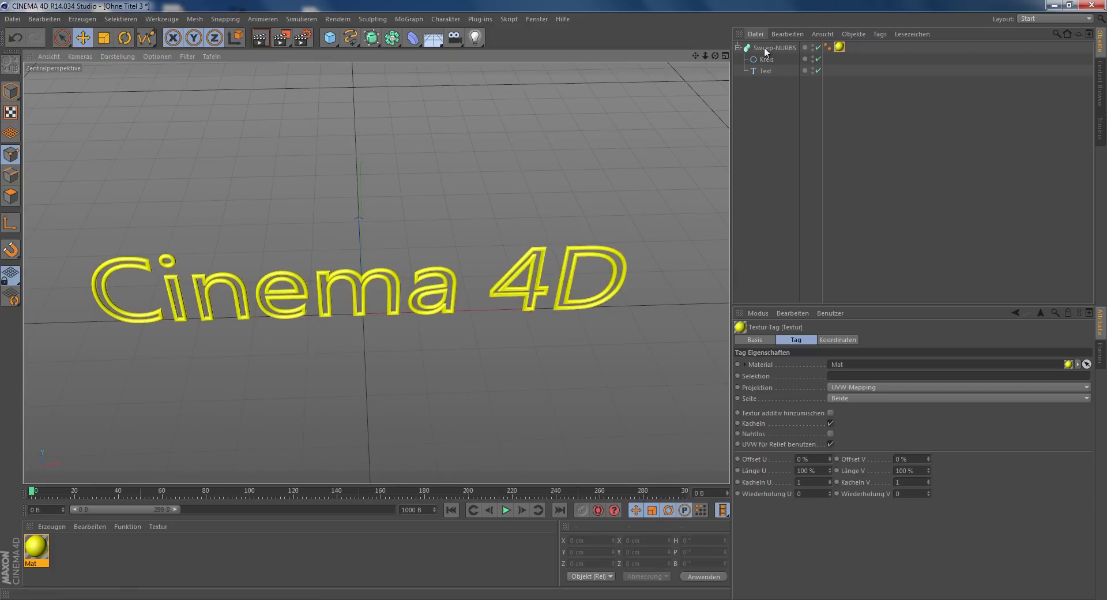
Convert the Sweep-NURBS to an editable polygon object, switch to Model mode, and render it
click(12, 65)
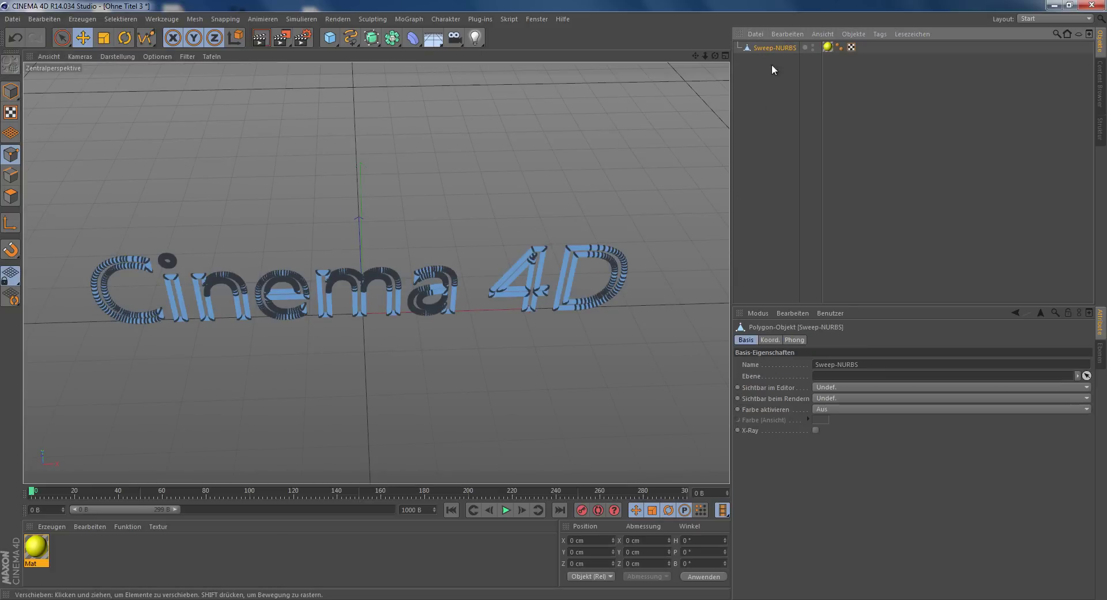
alt+drag(539, 160, 441, 169)
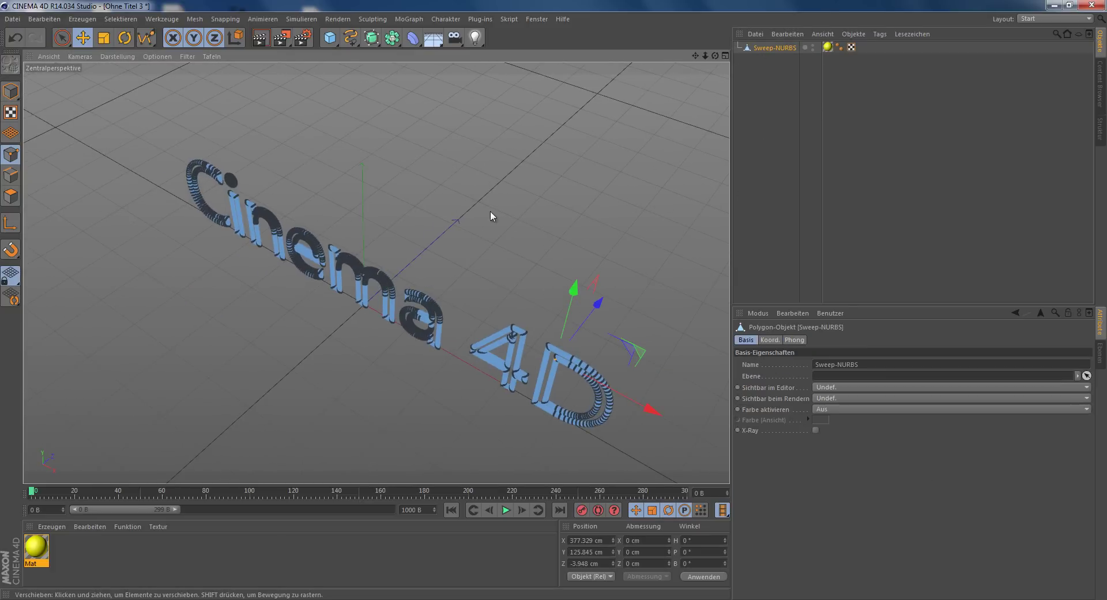
alt+drag(490, 210, 484, 187)
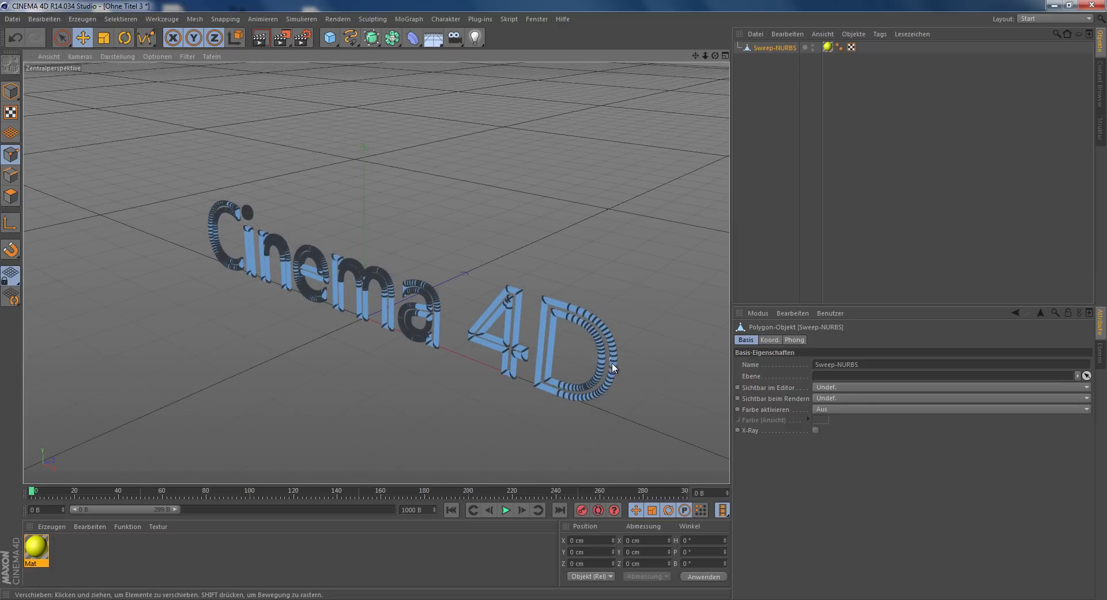
click(10, 91)
click(254, 43)
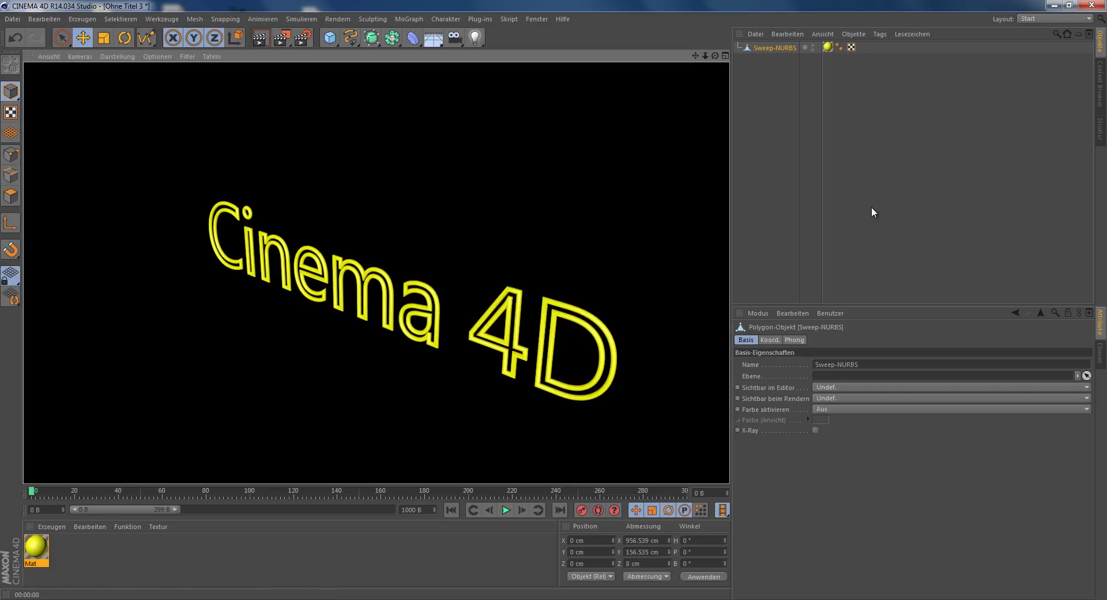
click(871, 207)
mouse_move(424, 298)
alt+mouse_down()
mouse_move(577, 382)
mouse_move(431, 250)
mouse_move(462, 256)
mouse_move(467, 241)
alt+mouse_up()
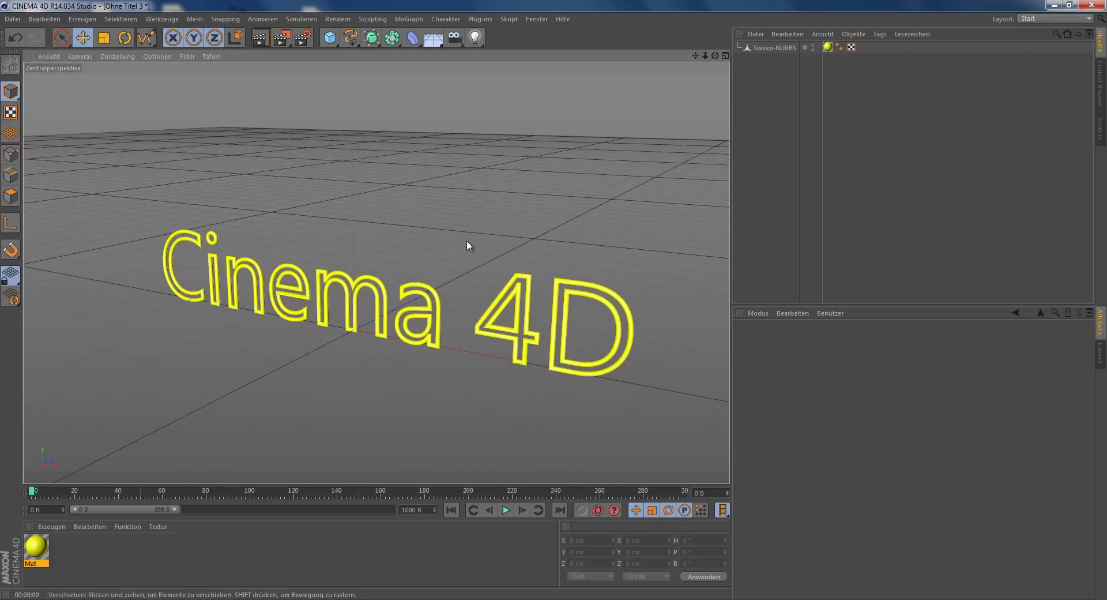